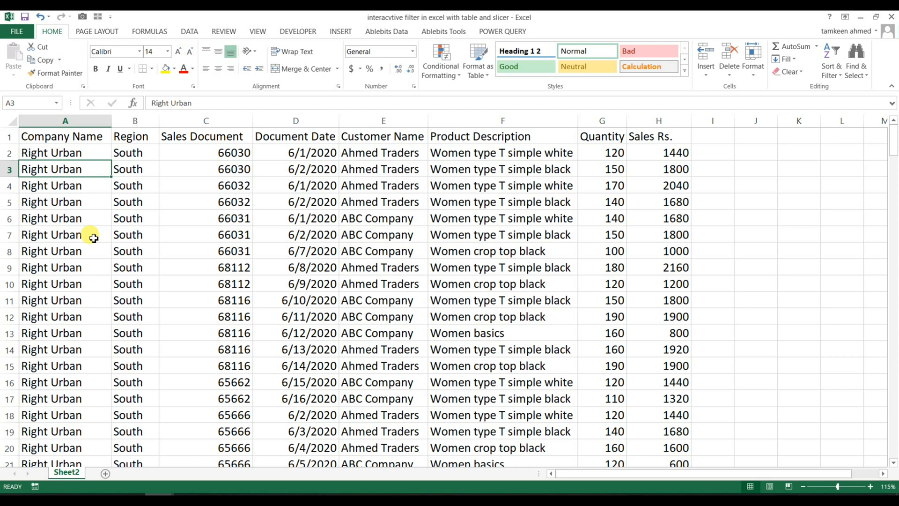
- Turn on filtering for the header row of the sales data, starting from cell A1
key(Up)
key(Up)
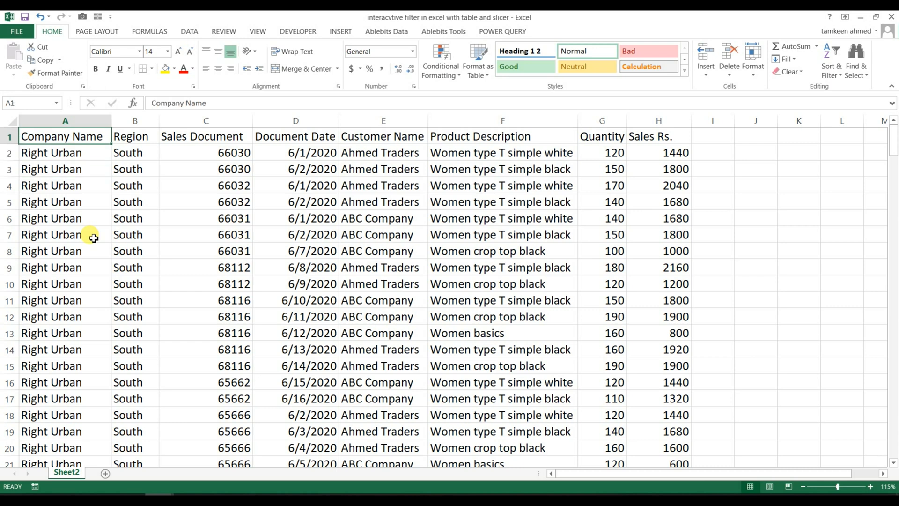
key(ctrl+shift+l)
key(ctrl+shift+l)
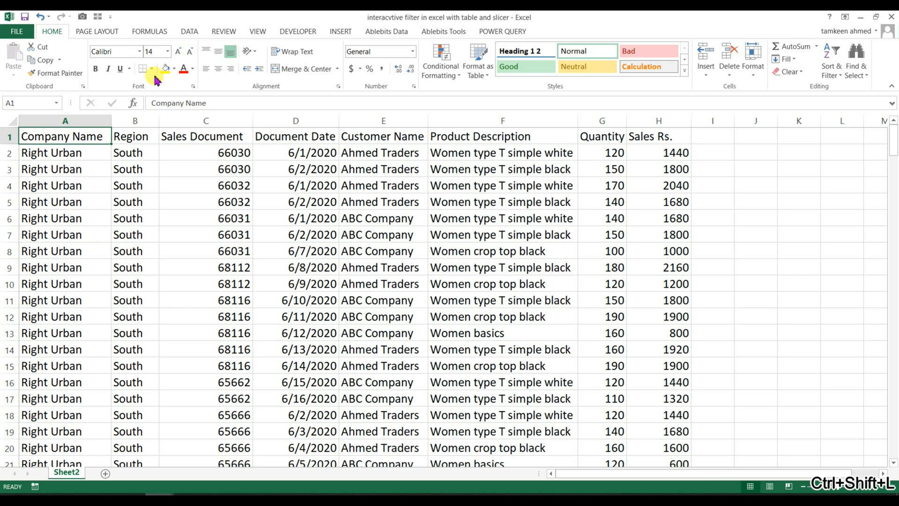
click(188, 32)
click(295, 67)
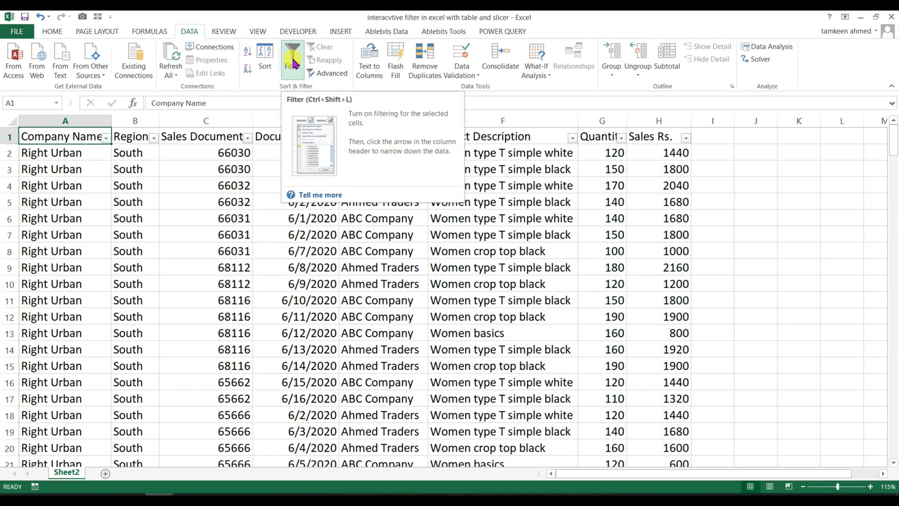
- View the filter choices of the Company Name column and close them without changing anything
click(219, 232)
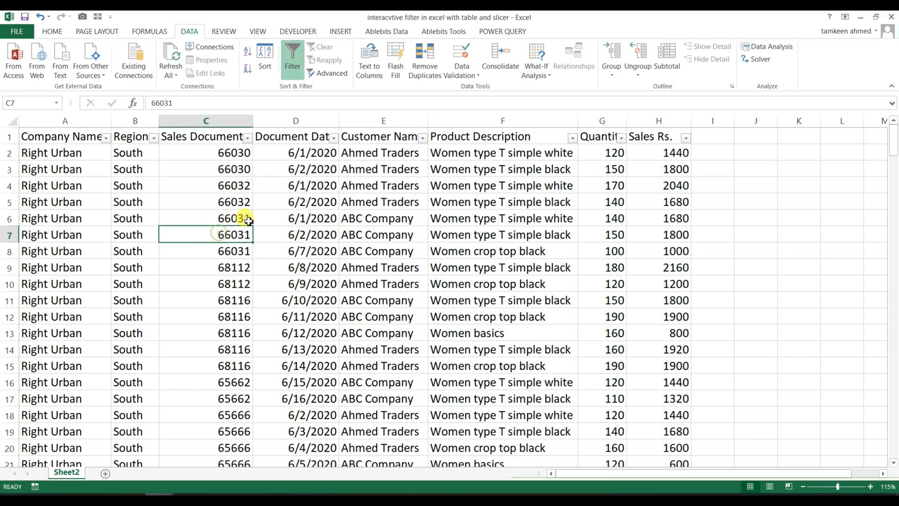
click(132, 202)
click(106, 138)
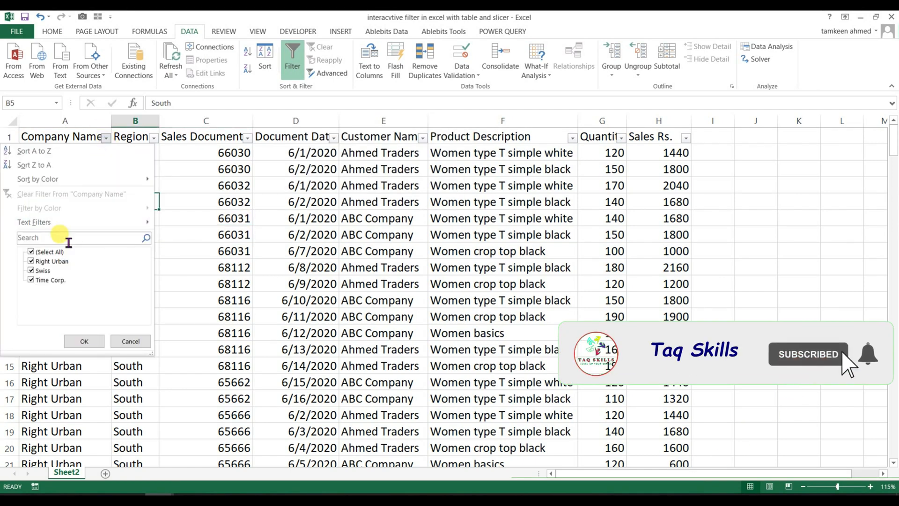
click(178, 236)
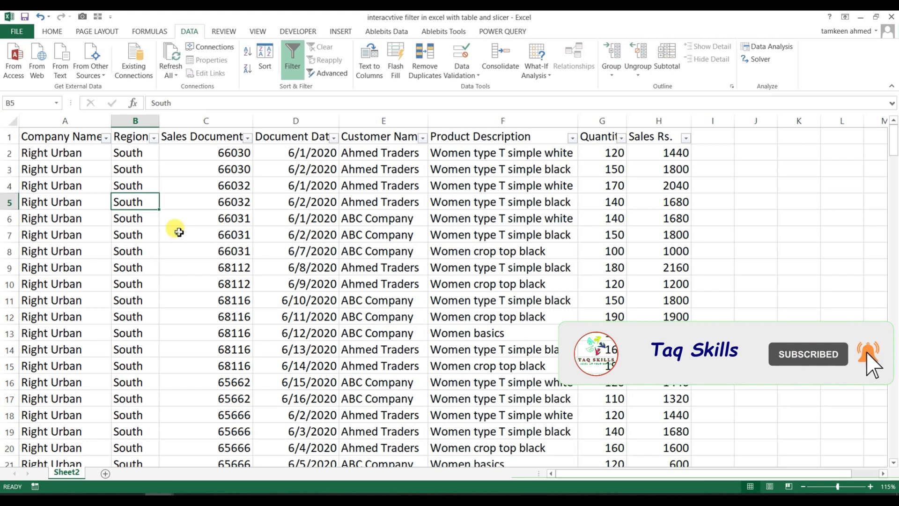
- Filter the Customer Name column to show only ABC Company
click(422, 137)
click(314, 252)
click(324, 261)
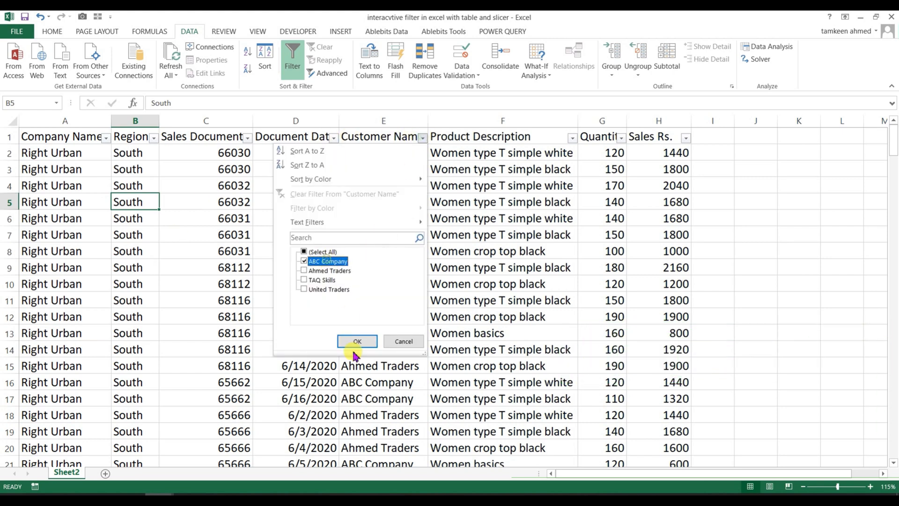
click(357, 341)
- Select all filtered Sales Rs. values from H6 downward to check their total
click(678, 235)
click(665, 155)
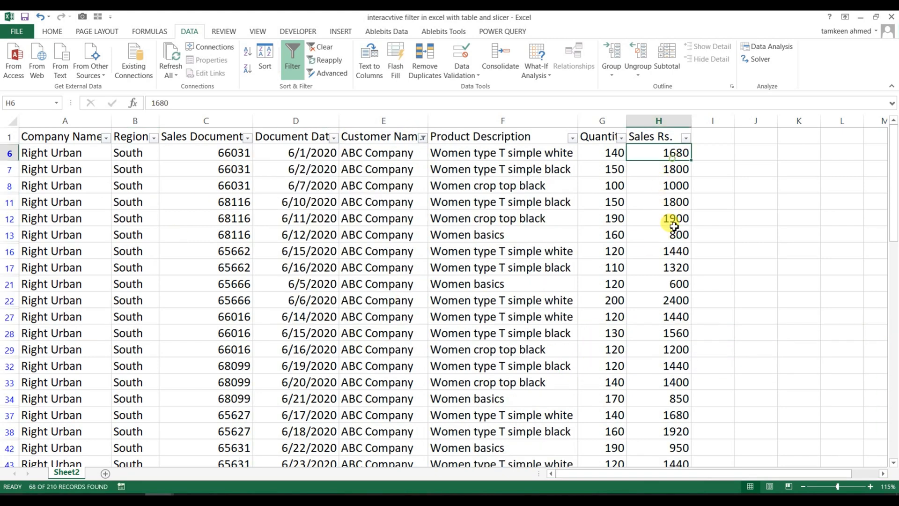
key(ctrl+shift+Down)
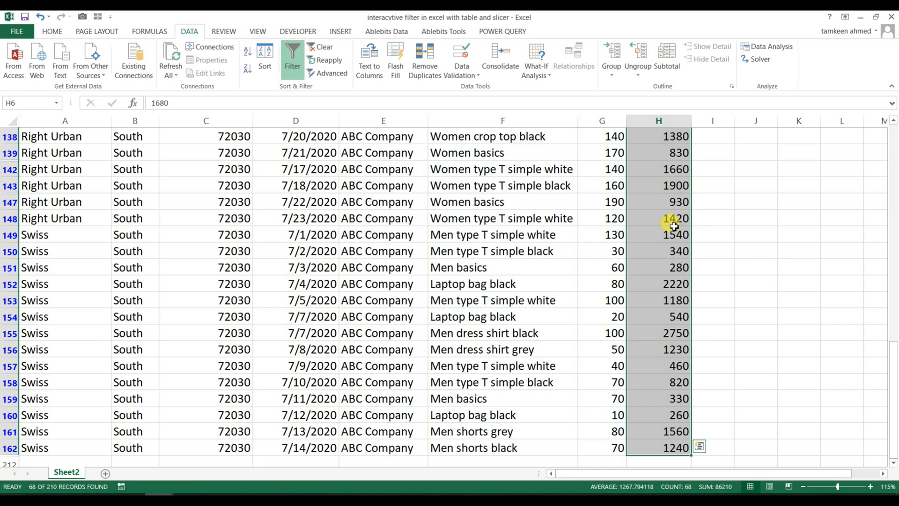
scroll(673, 226, up, 14)
click(645, 233)
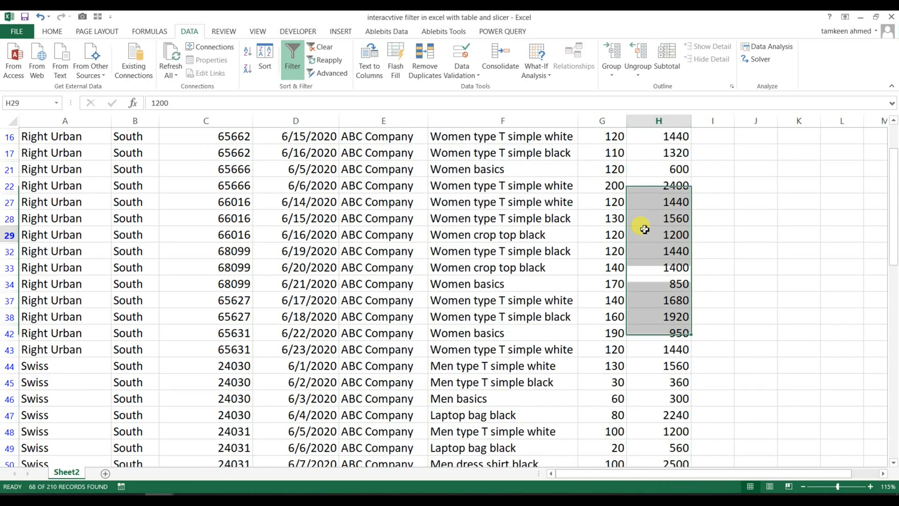
- Select all filtered Quantity values from G6 downward to check their total, and return to the top of the data
key(ctrl+Up)
key(Left)
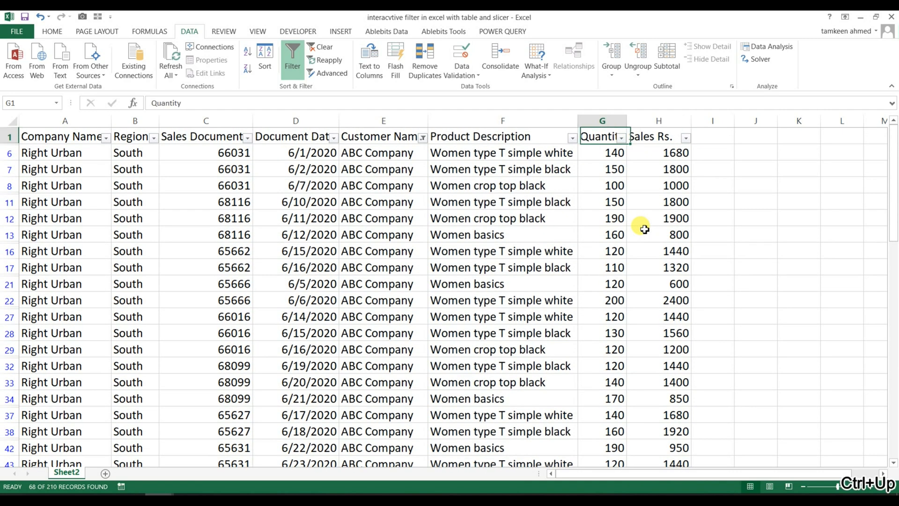
key(Down)
key(ctrl+shift+Down)
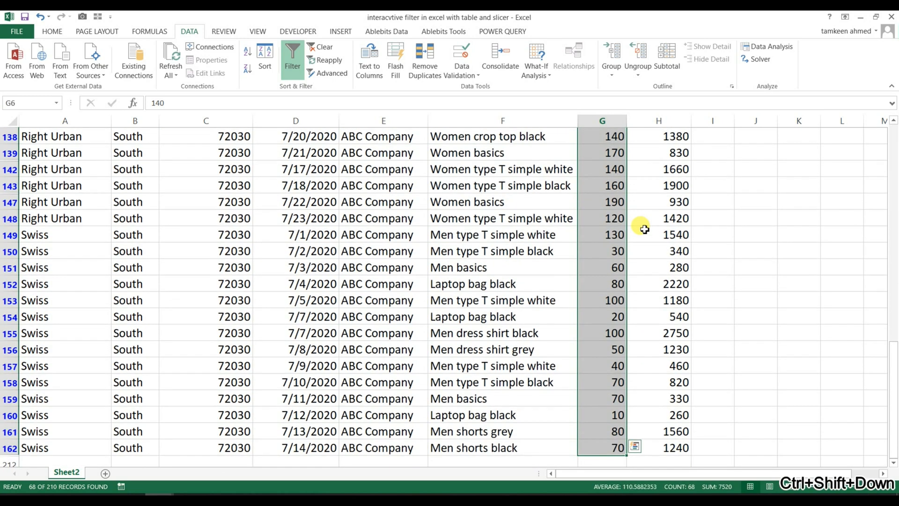
key(ctrl+Up)
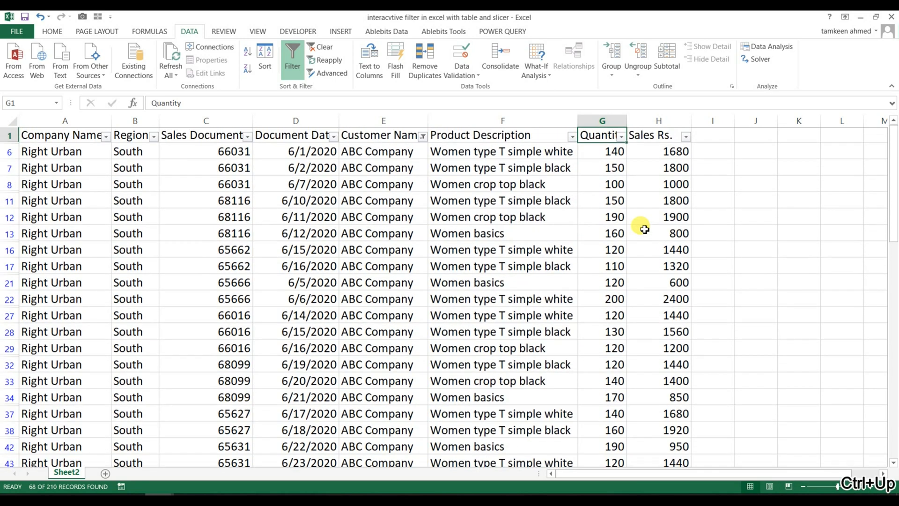
click(455, 248)
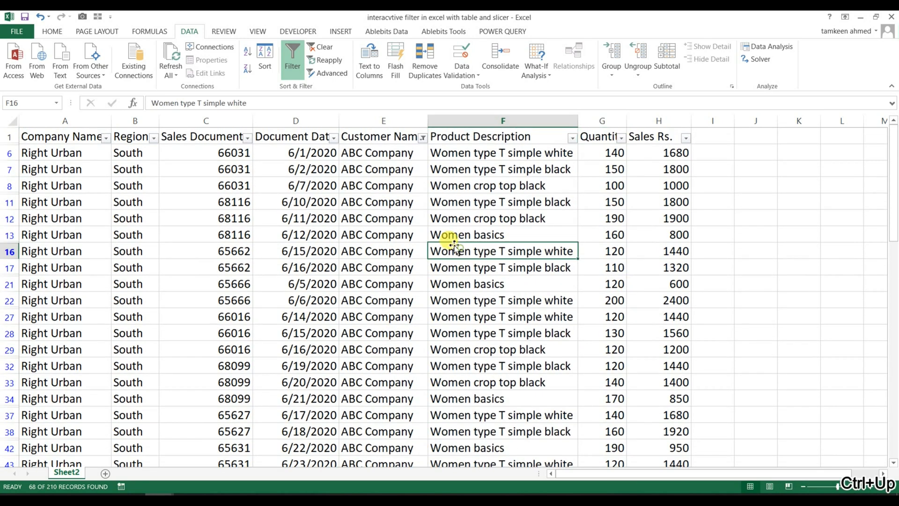
- Reset the Customer Name filter to include all customers
click(423, 137)
click(309, 249)
click(346, 344)
click(238, 281)
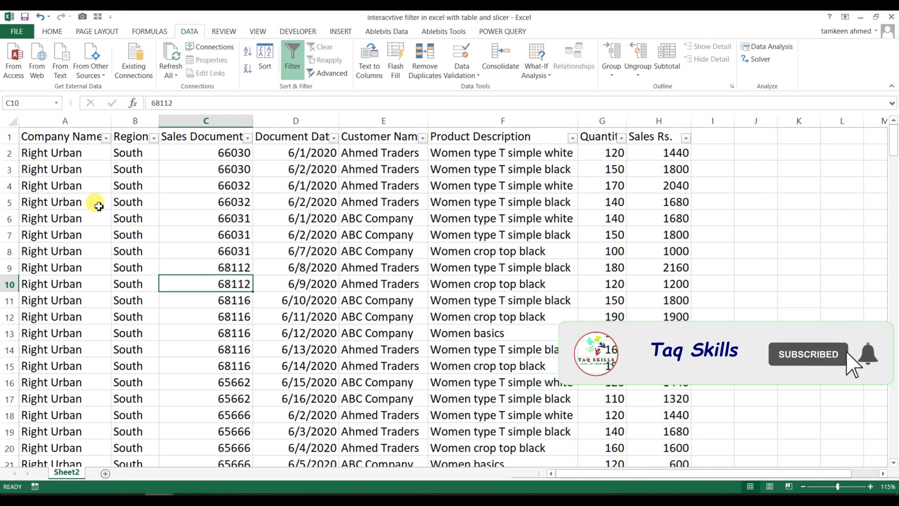
- Insert seven blank rows above the header row of the sales data
click(96, 202)
drag(13, 138, 9, 233)
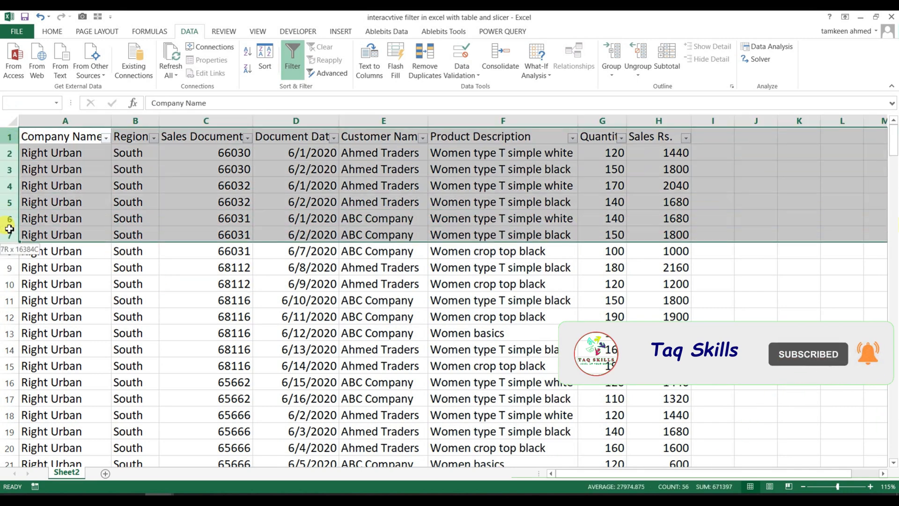
right_click(53, 210)
click(79, 291)
click(210, 187)
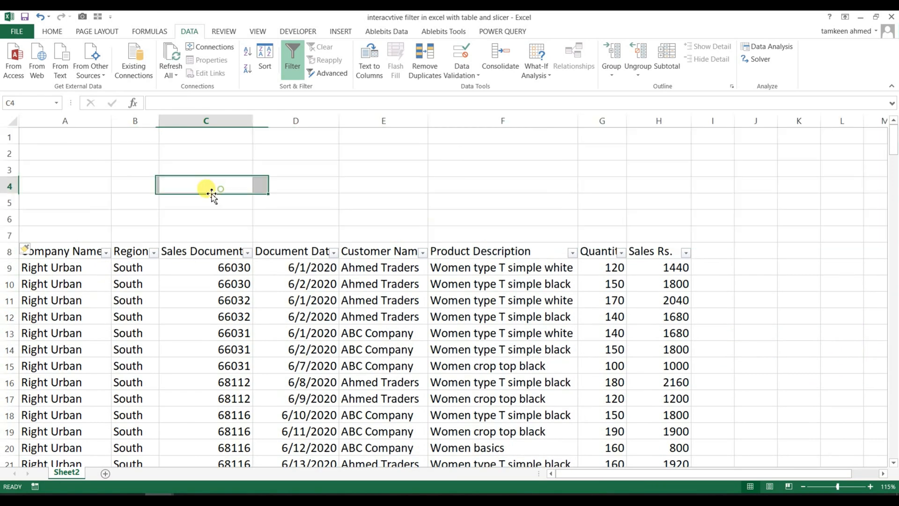
click(66, 139)
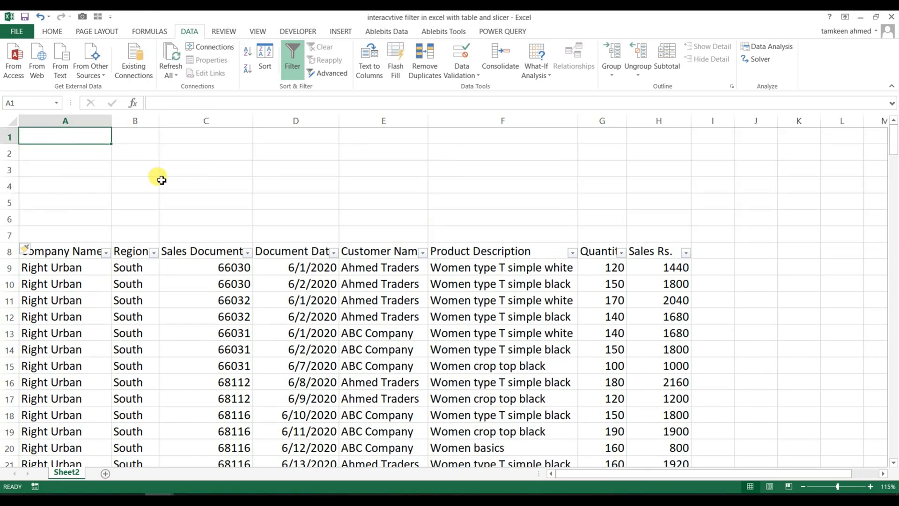
- Convert the whole data range A8:H218 into a table with headers
click(64, 256)
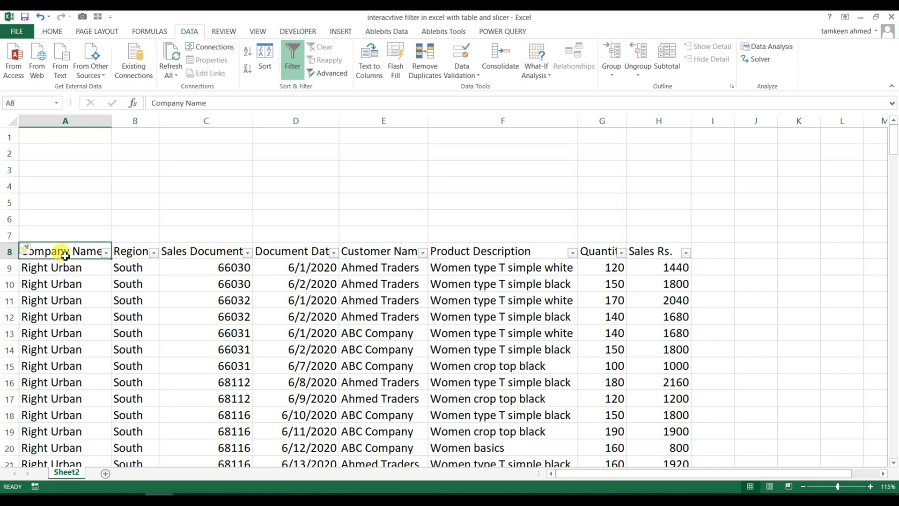
key(ctrl+shift+Down)
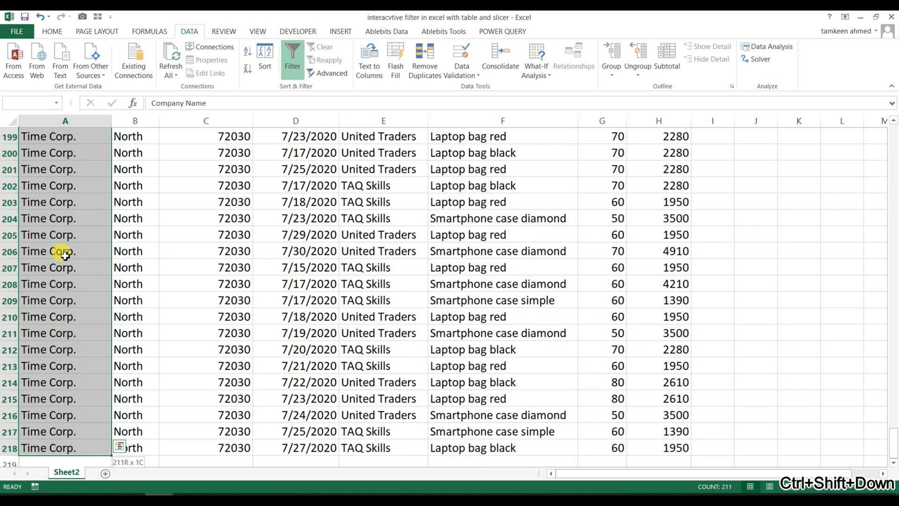
key(ctrl+shift+Right)
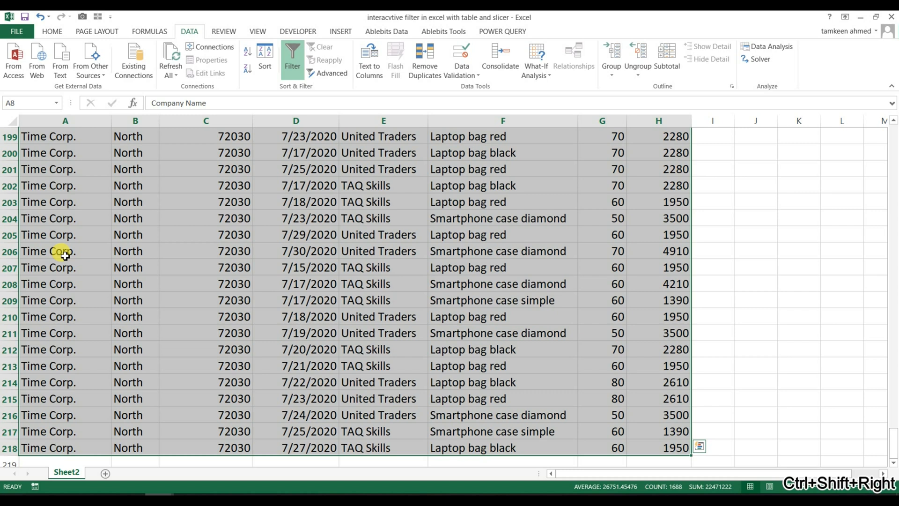
key(ctrl+t)
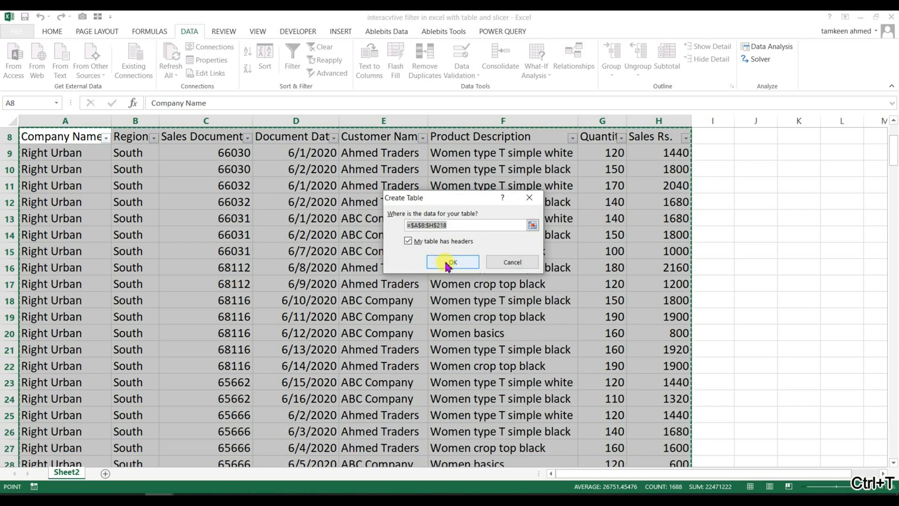
click(447, 263)
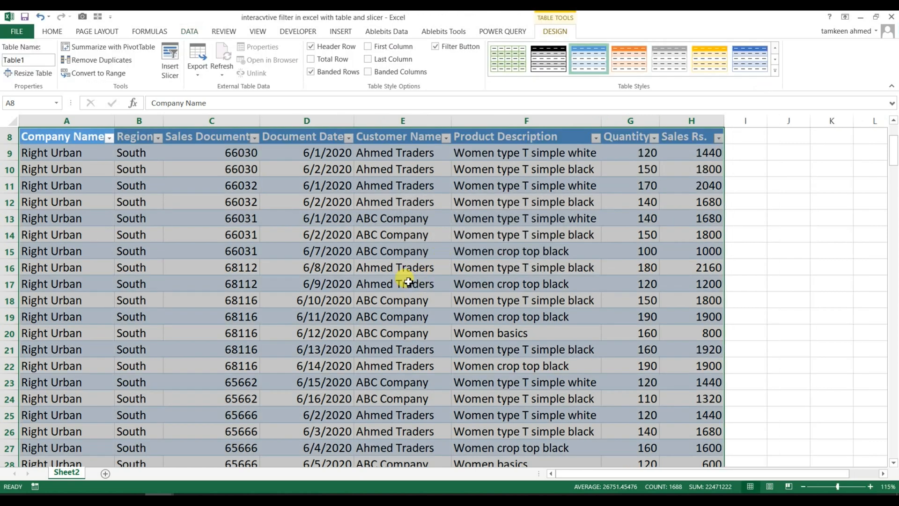
scroll(295, 290, up, 3)
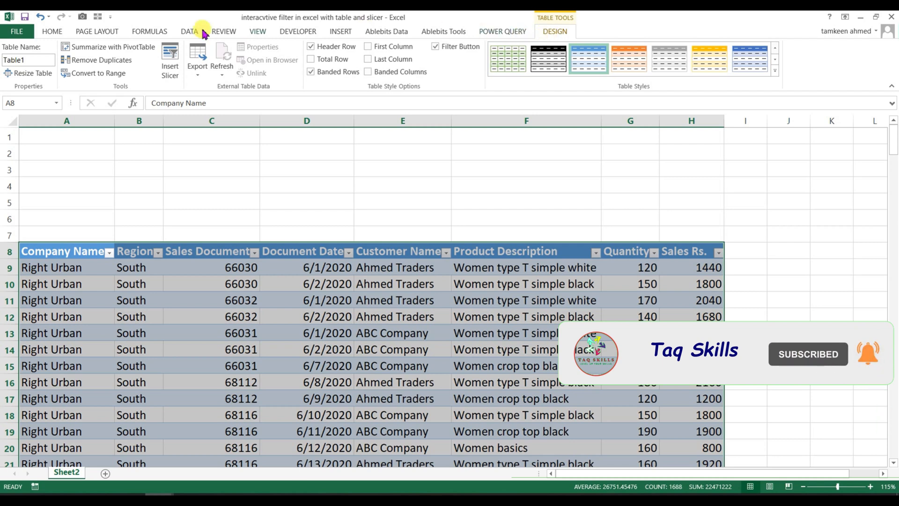
- Rename the table as Data and look over its banded rows
click(31, 62)
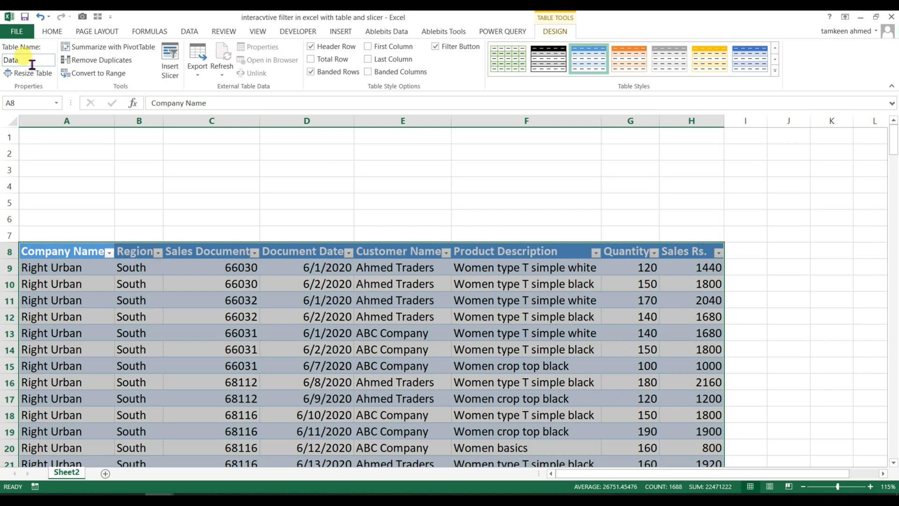
click(240, 298)
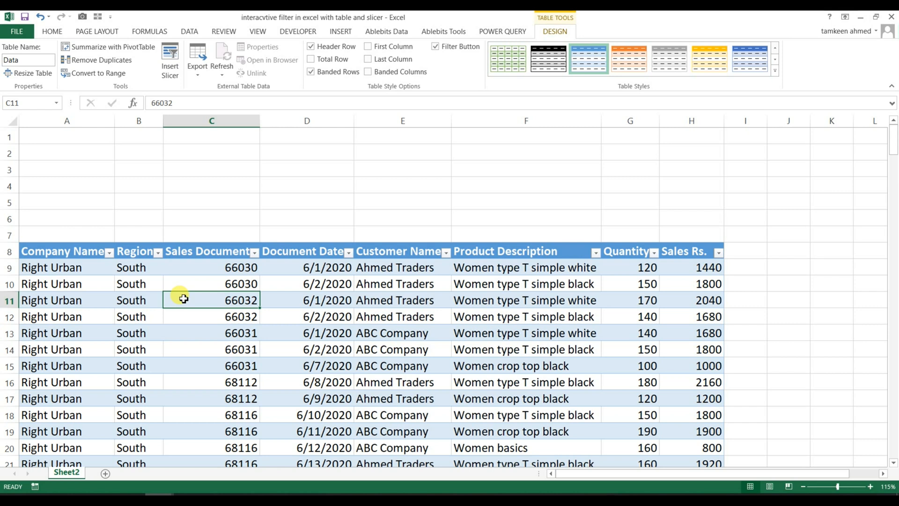
scroll(187, 318, down, 7)
scroll(187, 319, up, 7)
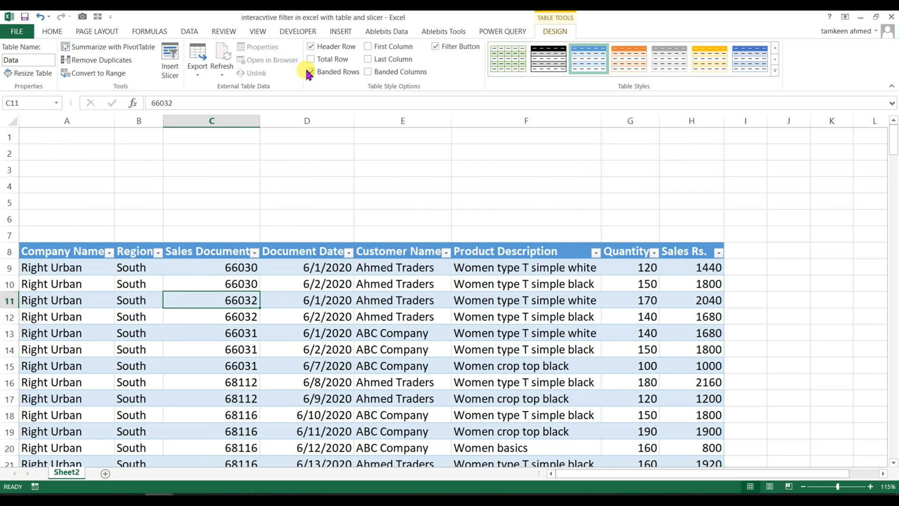
- Try to insert a slicer with the empty cell E3 outside the table selected
click(280, 34)
click(340, 31)
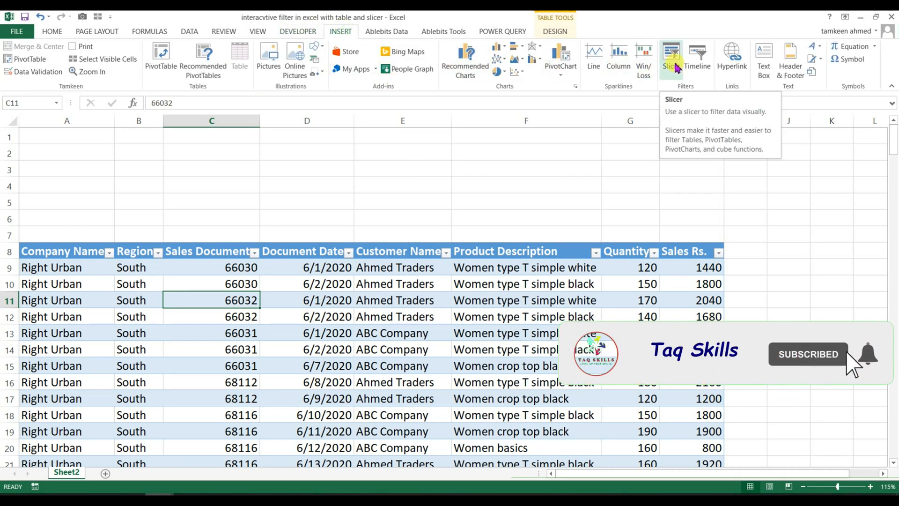
click(373, 172)
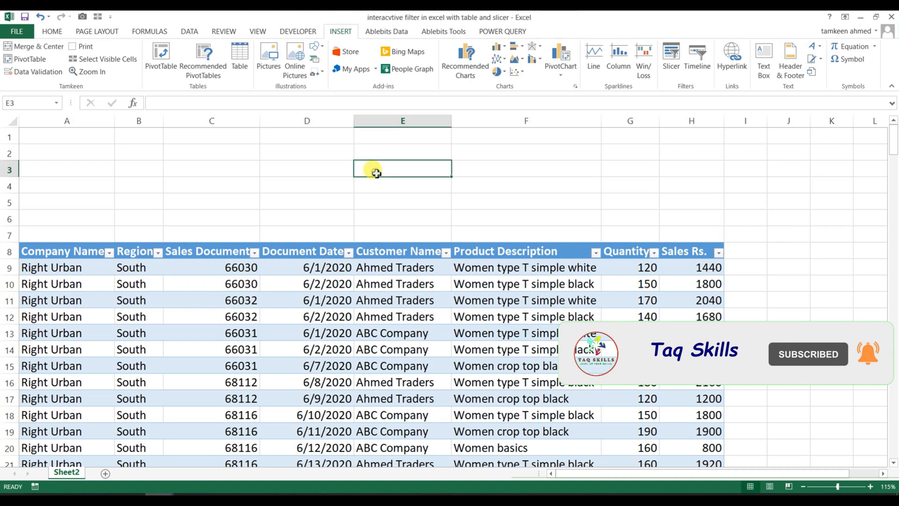
click(674, 57)
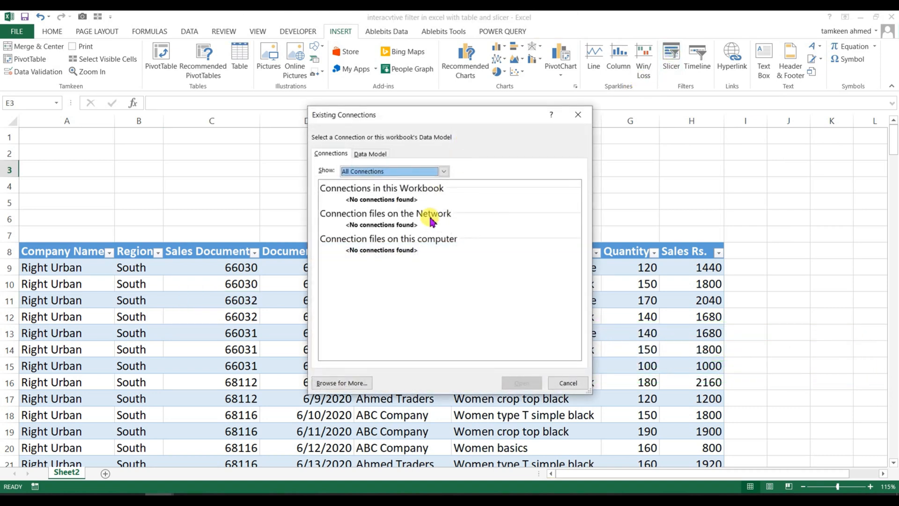
click(579, 386)
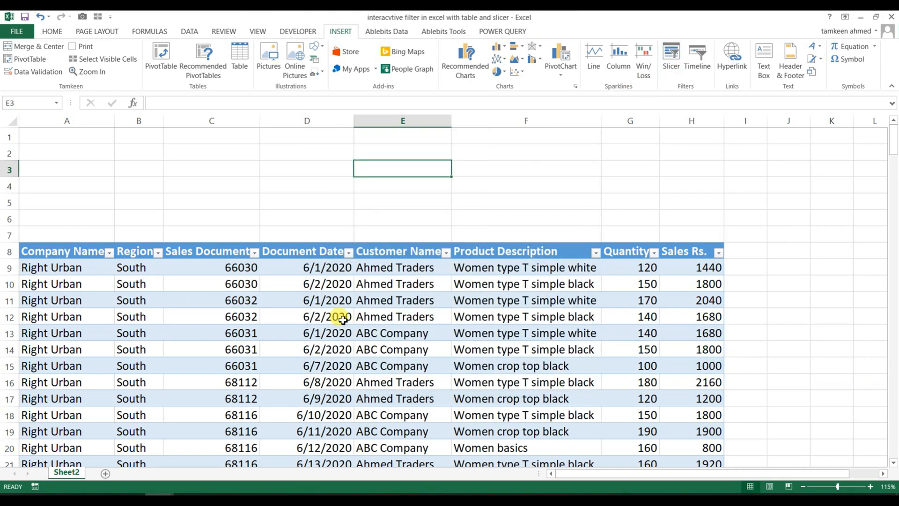
- Insert slicers for Company Name, Customer Name and Product Description from a cell inside the table
click(341, 316)
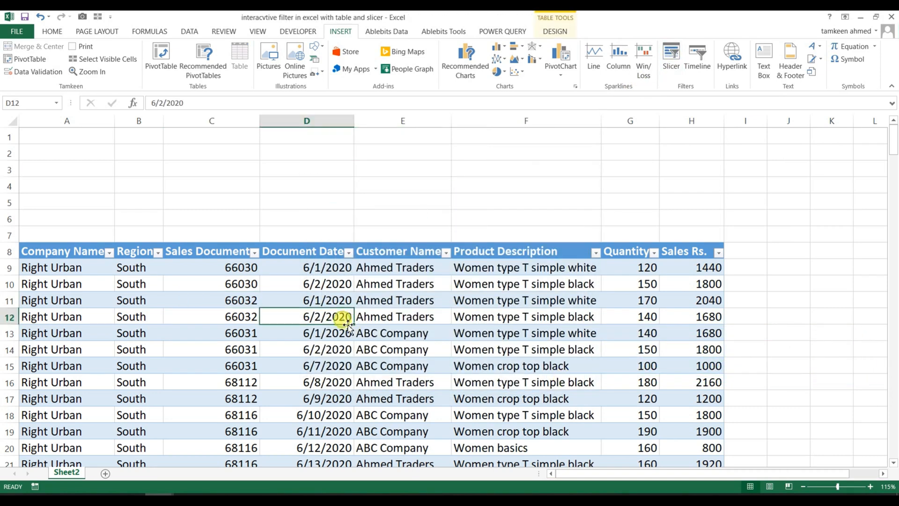
click(673, 61)
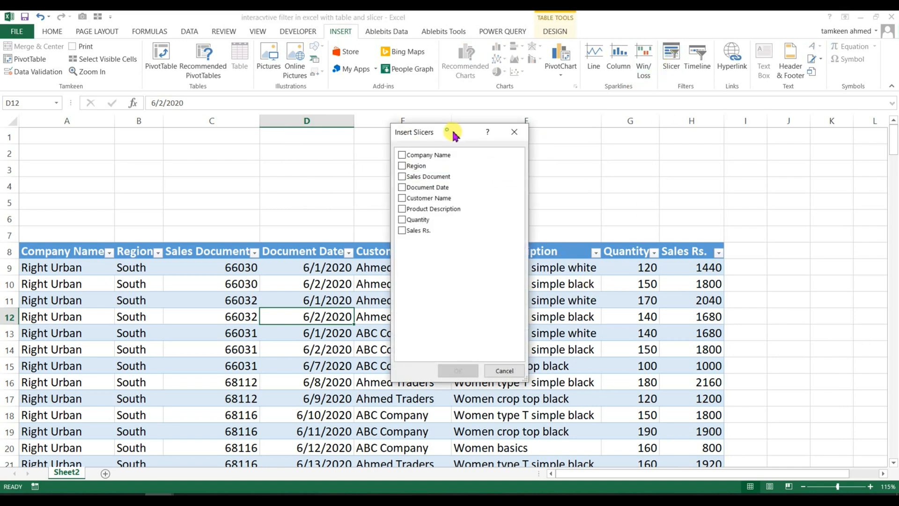
drag(454, 135, 726, 119)
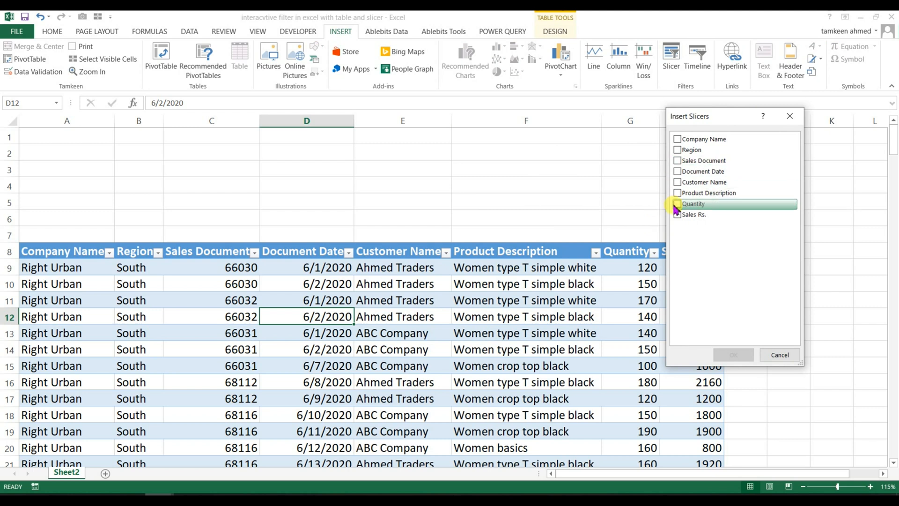
click(677, 183)
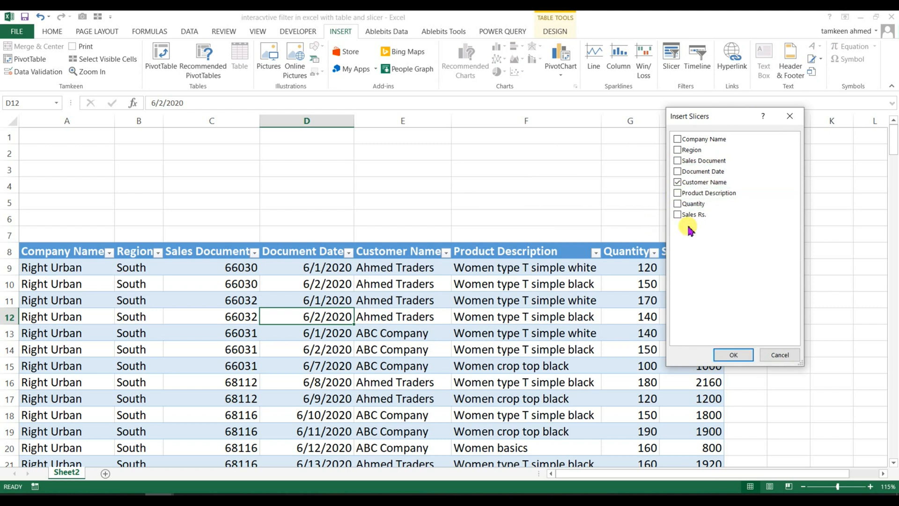
click(680, 194)
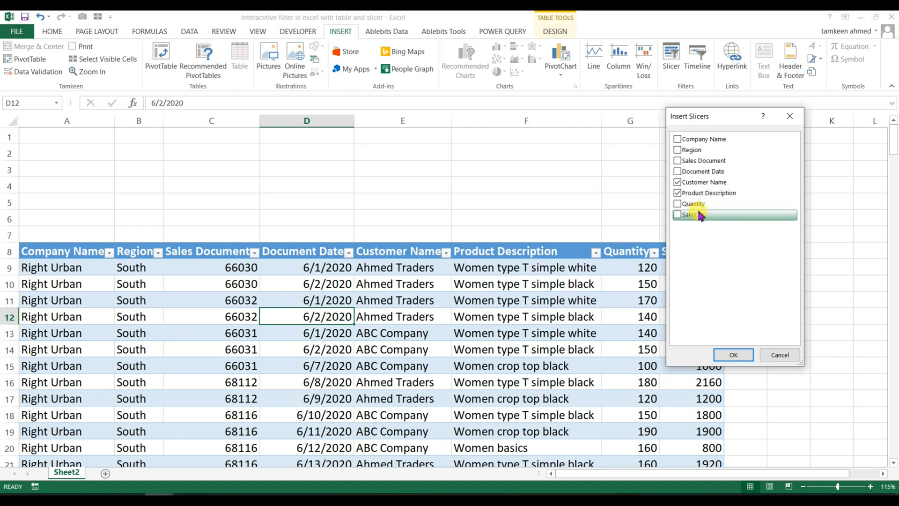
click(677, 140)
click(733, 354)
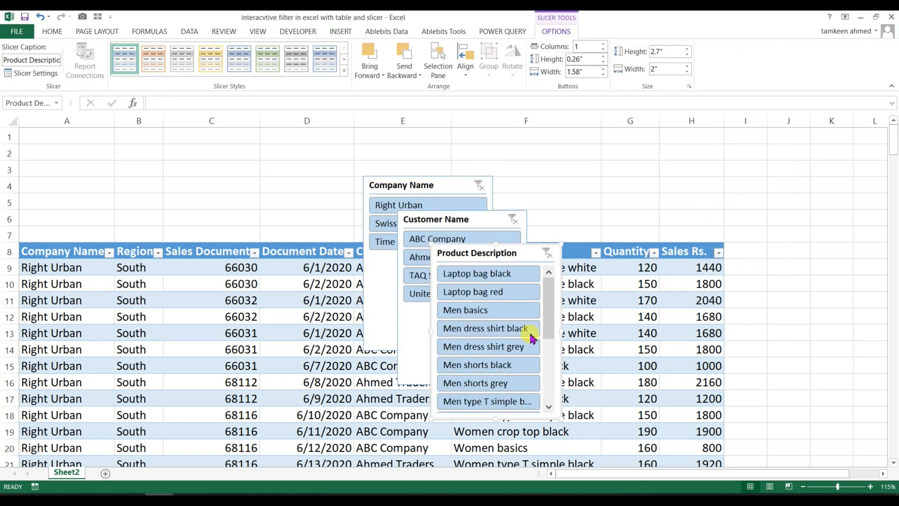
- Place the Company Name slicer at cell A1, arrange its buttons in 3 columns and size it about 0.73" by 2.55"
drag(433, 183, 77, 133)
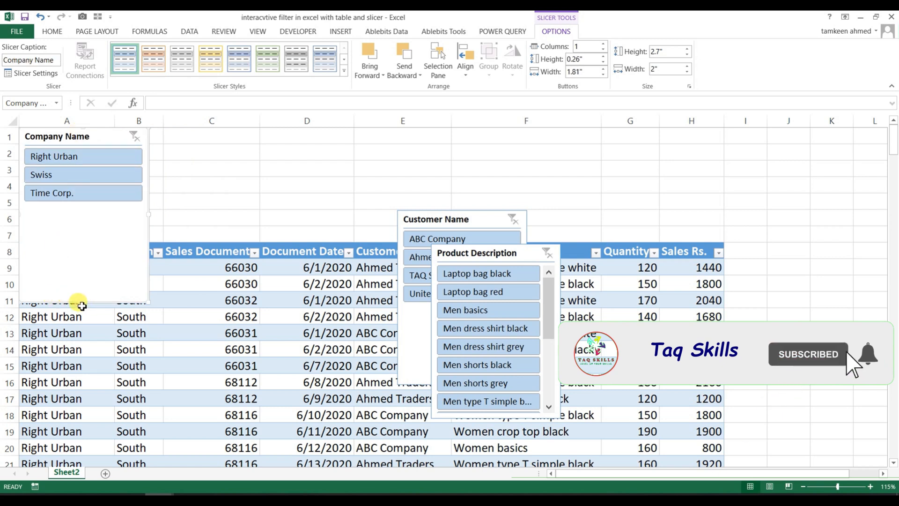
drag(82, 302, 115, 185)
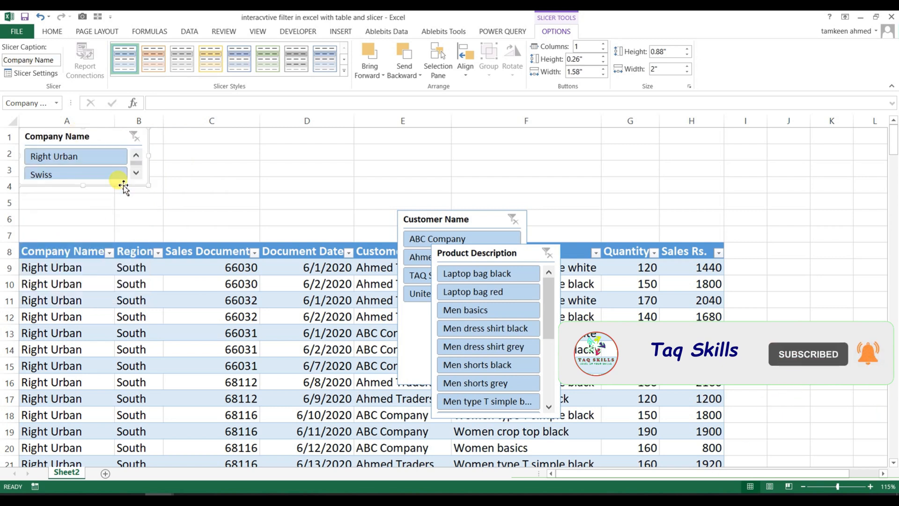
click(603, 43)
click(604, 43)
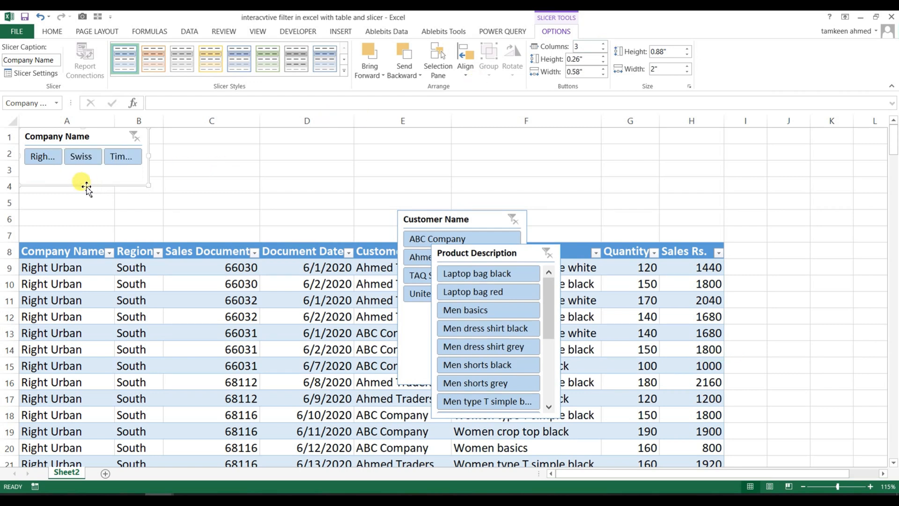
drag(86, 186, 89, 174)
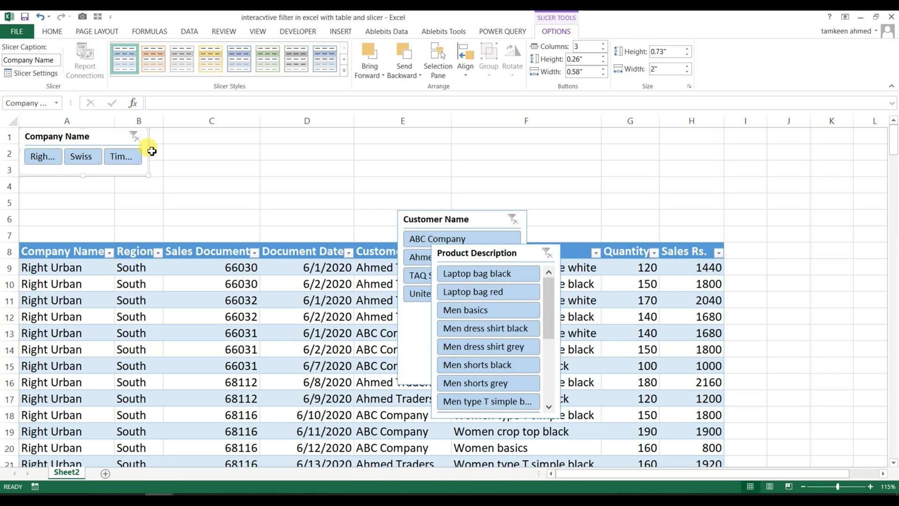
drag(151, 153, 184, 153)
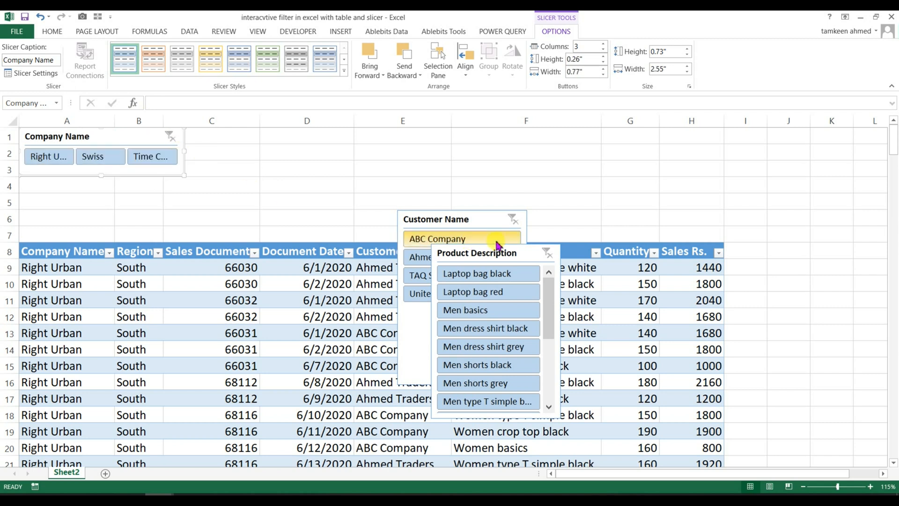
- Place the Customer Name slicer beside the Company Name slicer in 3 columns, sized about 0.76" high and 2.56" wide
drag(475, 217, 287, 142)
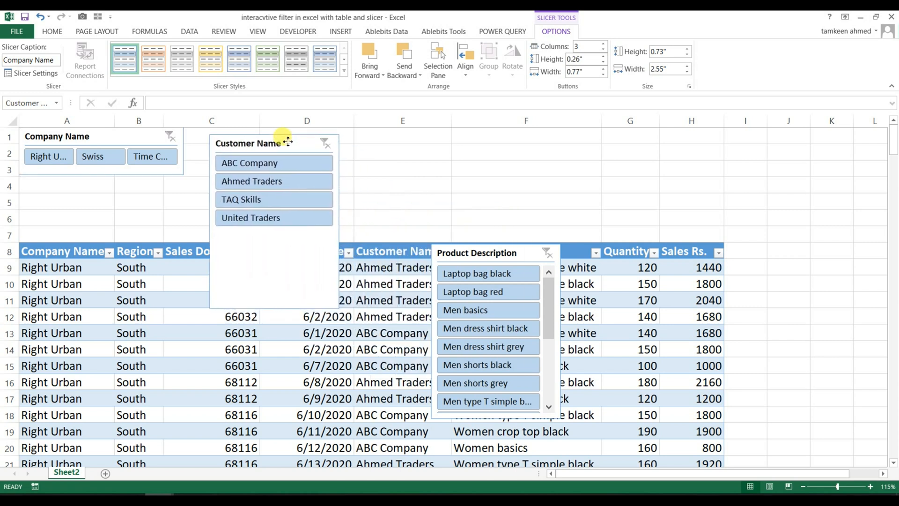
drag(275, 309, 284, 194)
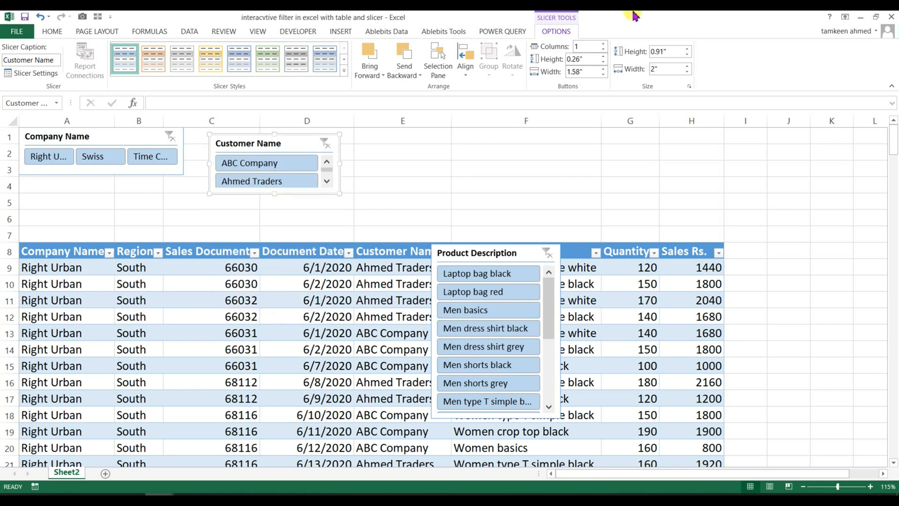
click(604, 43)
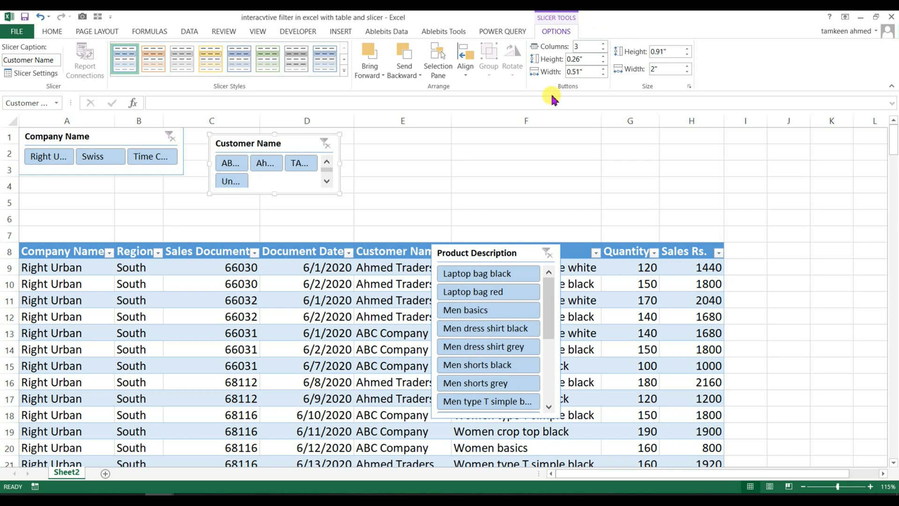
drag(291, 144, 80, 135)
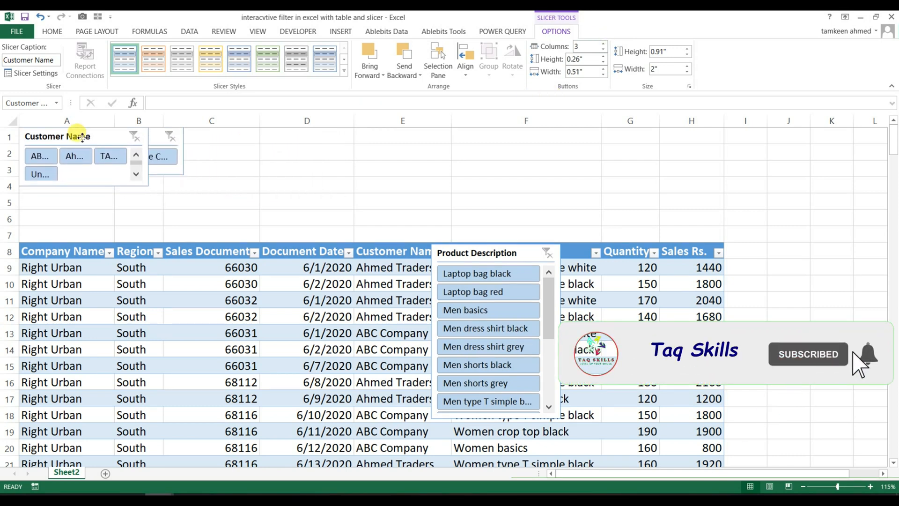
drag(148, 157, 185, 157)
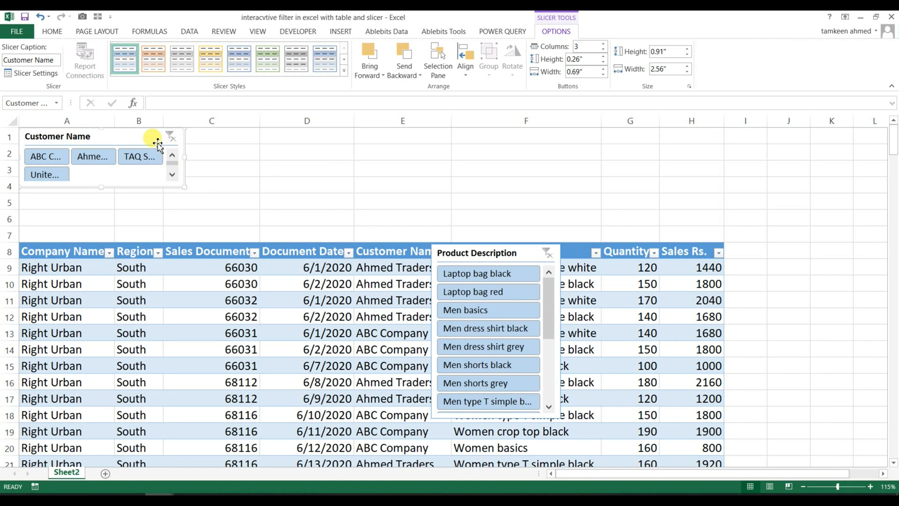
drag(150, 136, 317, 136)
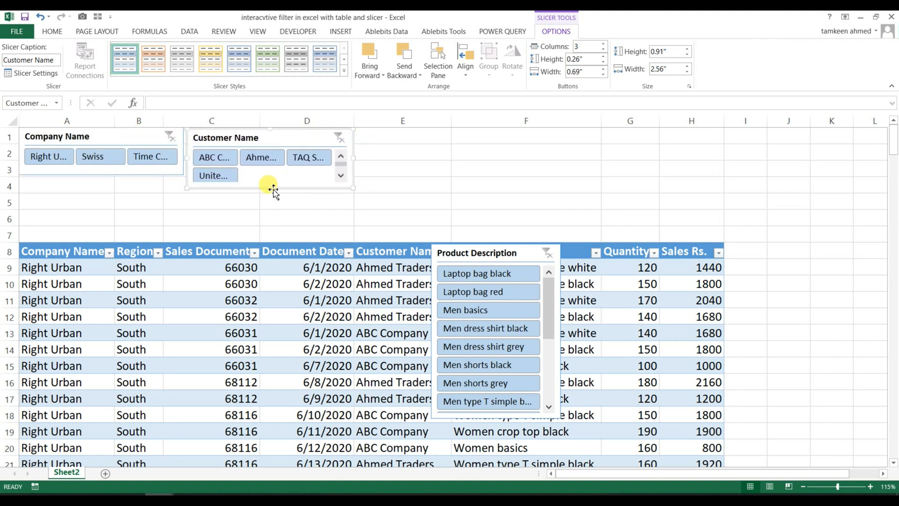
drag(270, 188, 270, 177)
drag(277, 133, 321, 137)
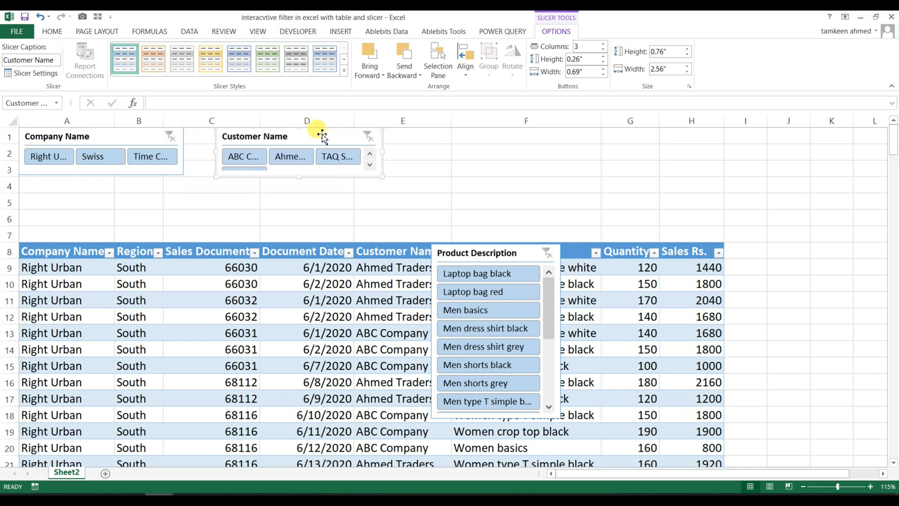
- Place the Product Description slicer beside the Customer Name slicer in 3 columns, about 0.77" high and 2.57" wide
drag(495, 251, 460, 132)
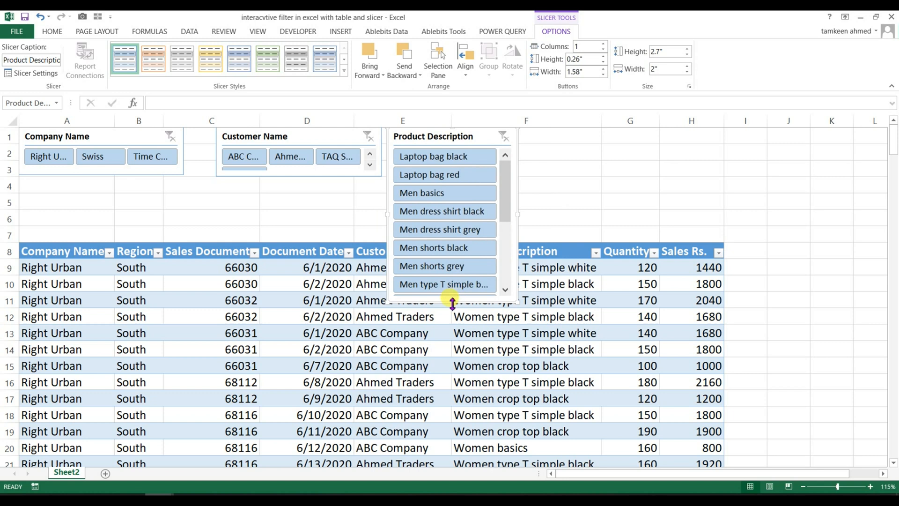
drag(453, 305, 449, 176)
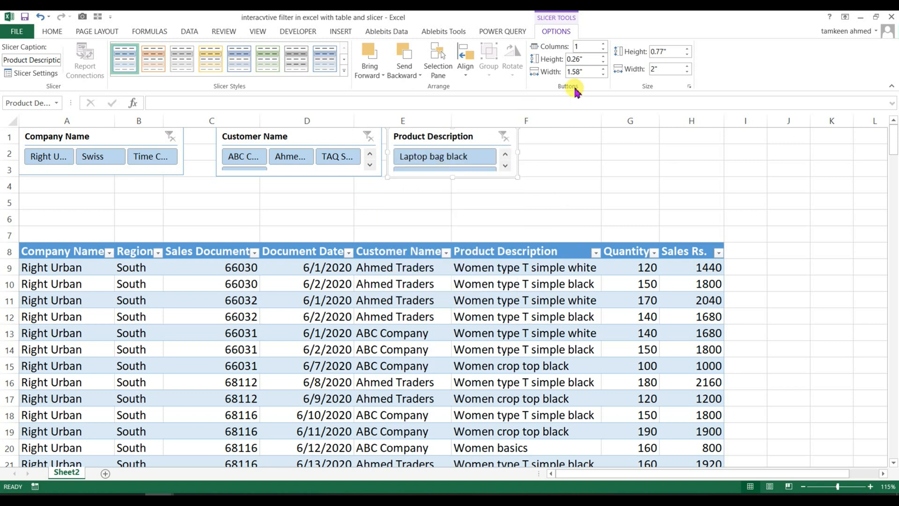
click(603, 44)
drag(476, 137, 307, 191)
drag(308, 186, 541, 132)
- Look through the Product Description slicer's items and widen the slicer to about 4.14"
click(576, 166)
click(575, 166)
click(575, 166)
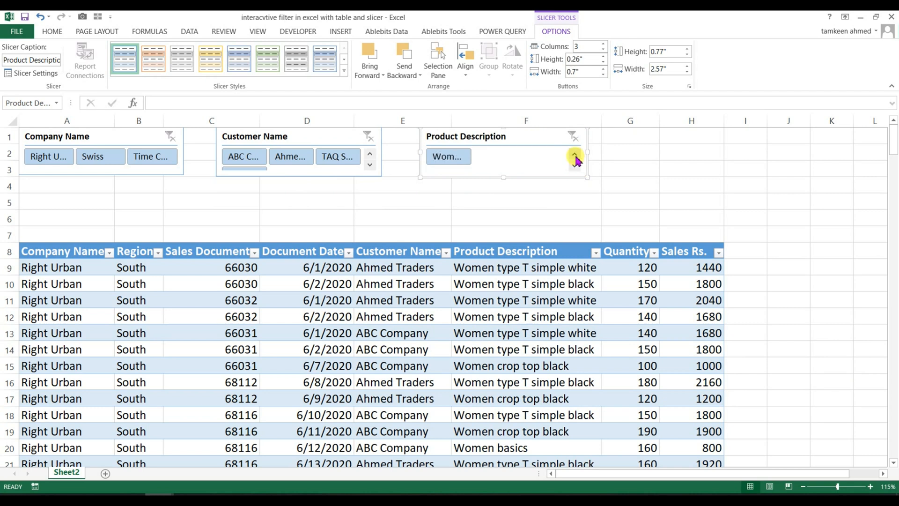
click(575, 157)
click(575, 157)
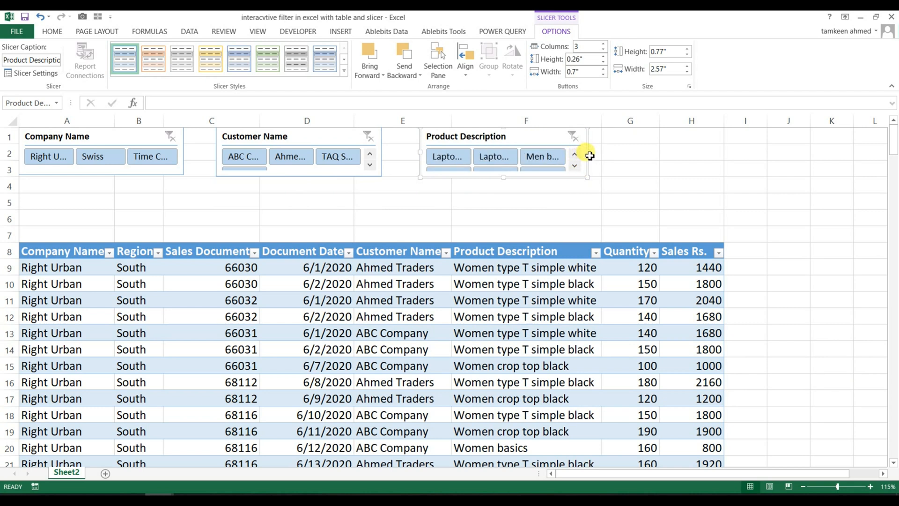
drag(590, 154, 689, 152)
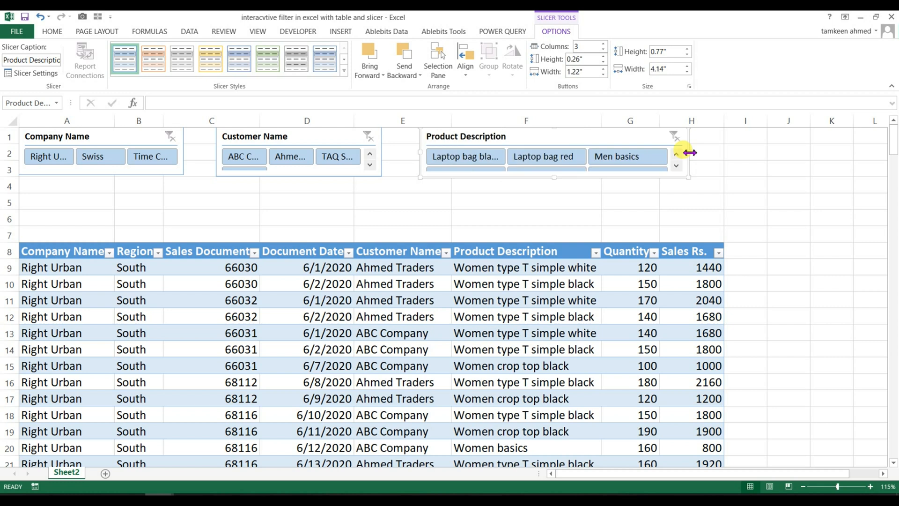
click(274, 201)
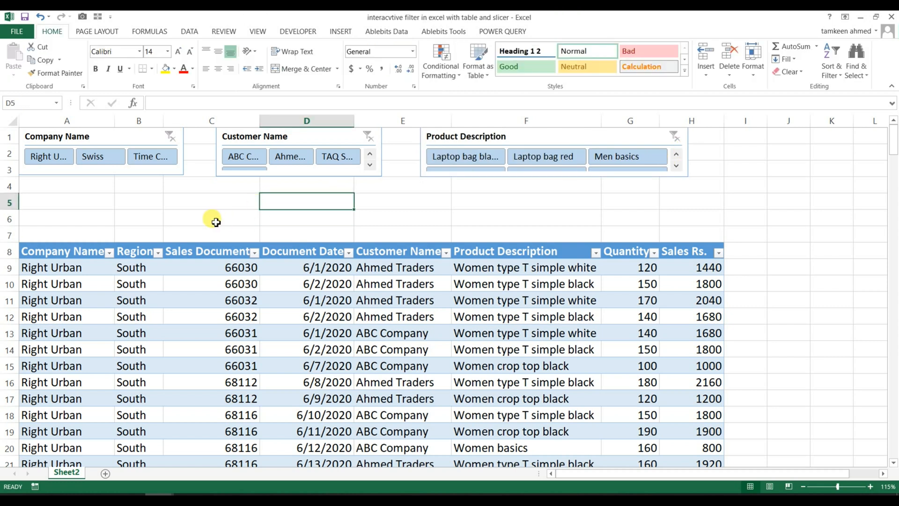
- Filter the table with the slicers to Right Urban, ABC Company and Women crop top black
click(48, 154)
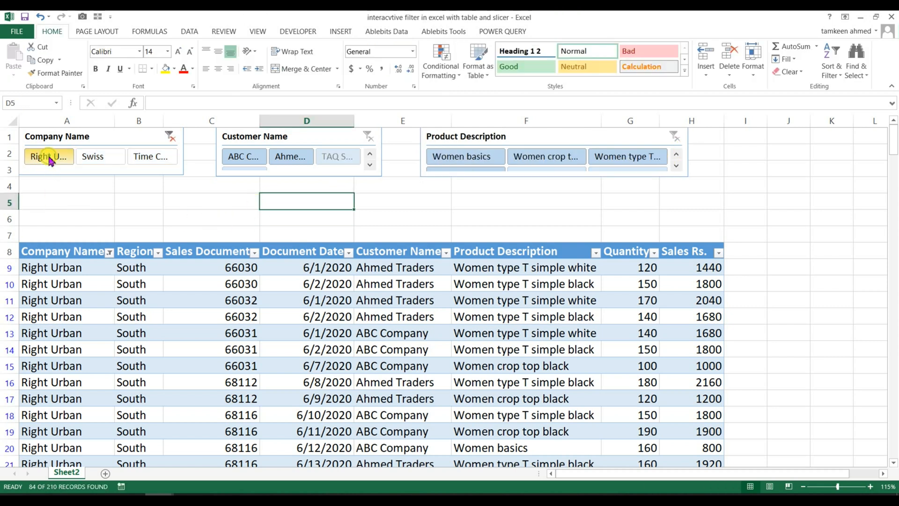
click(238, 157)
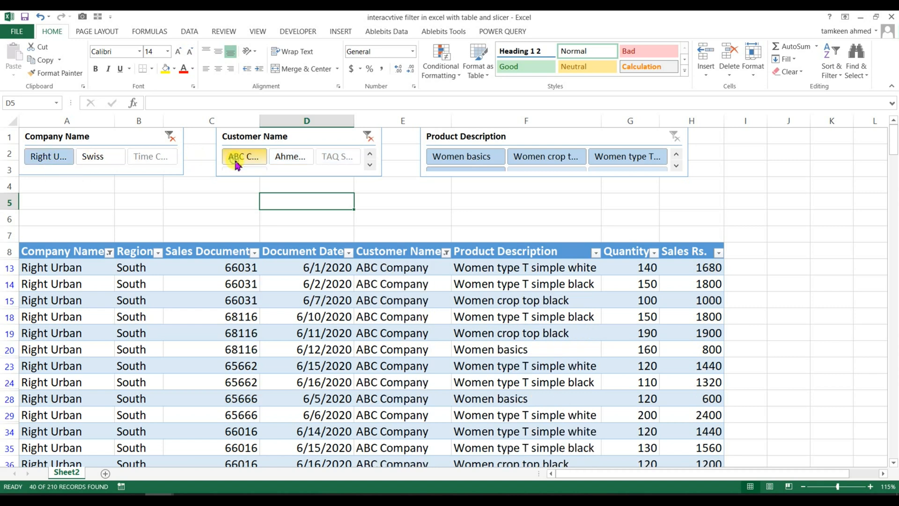
click(564, 162)
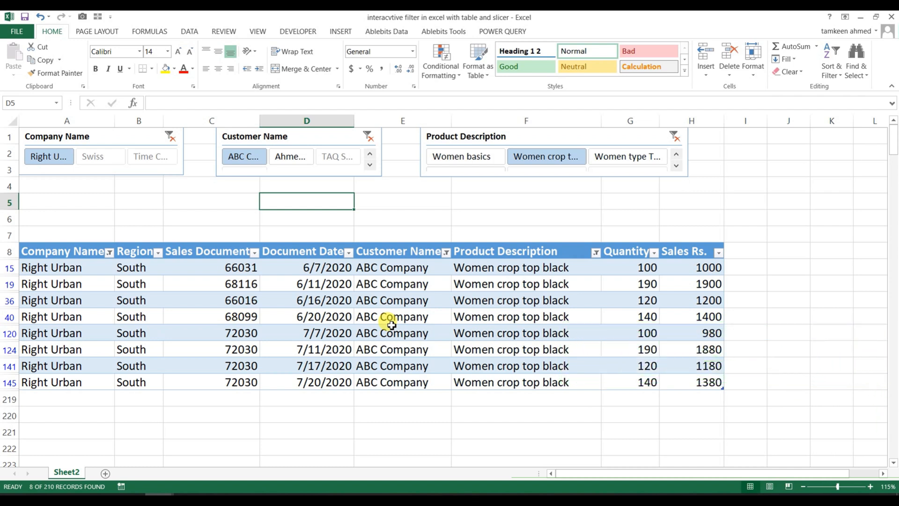
- Clear the filters of the Company Name, Customer Name and Product Description slicers
click(170, 136)
click(368, 137)
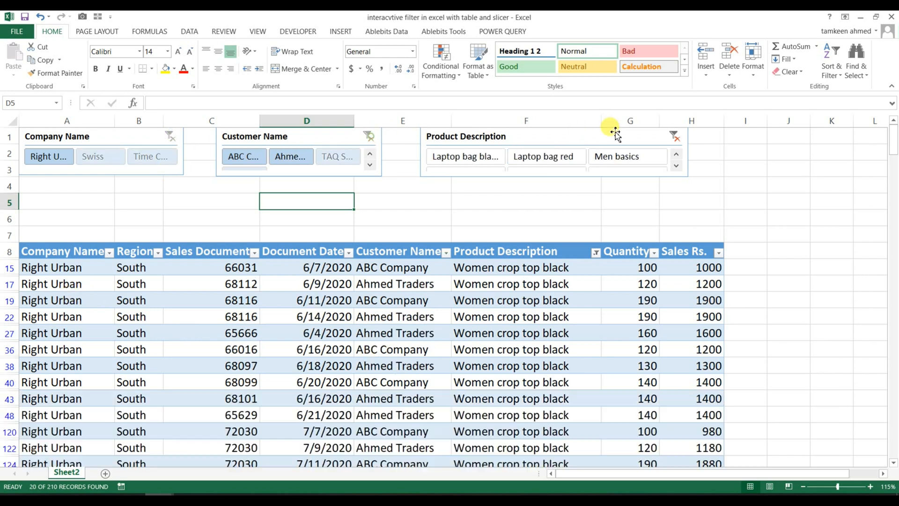
click(675, 137)
- Label cell A5 Sale and enter =SUBTOTAL(9,Data[Sales Rs.]) in B5
click(57, 197)
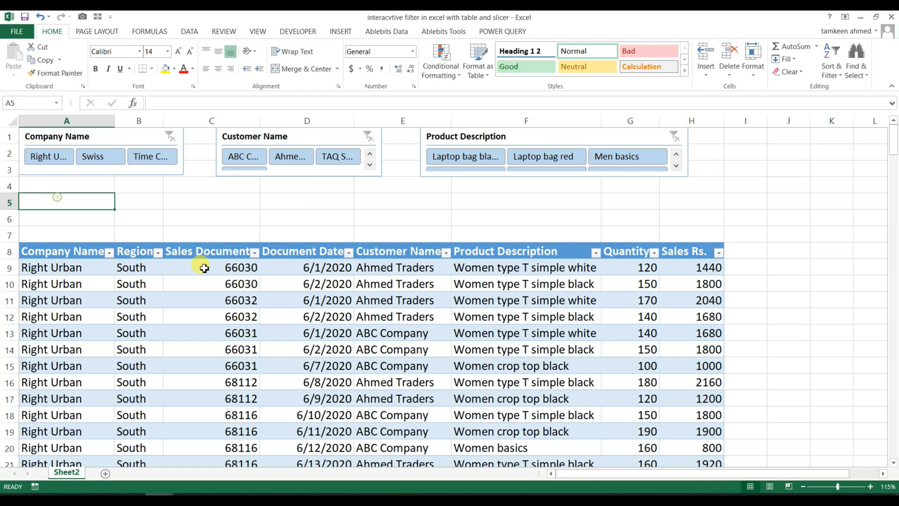
text(Sale)
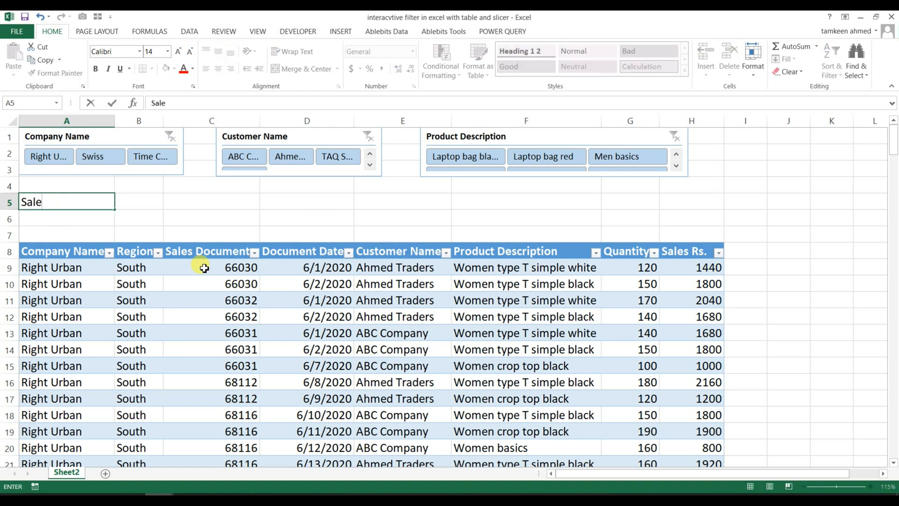
key(Tab)
text(=)
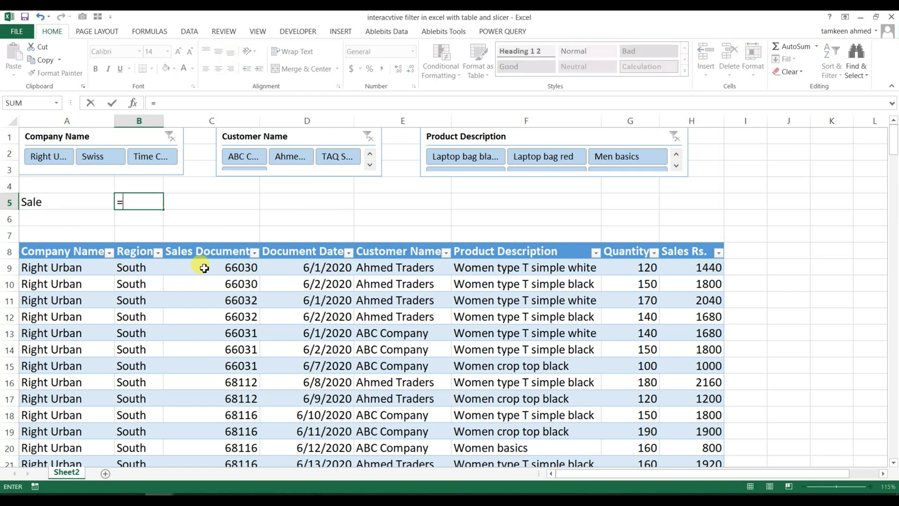
text(subtotal)
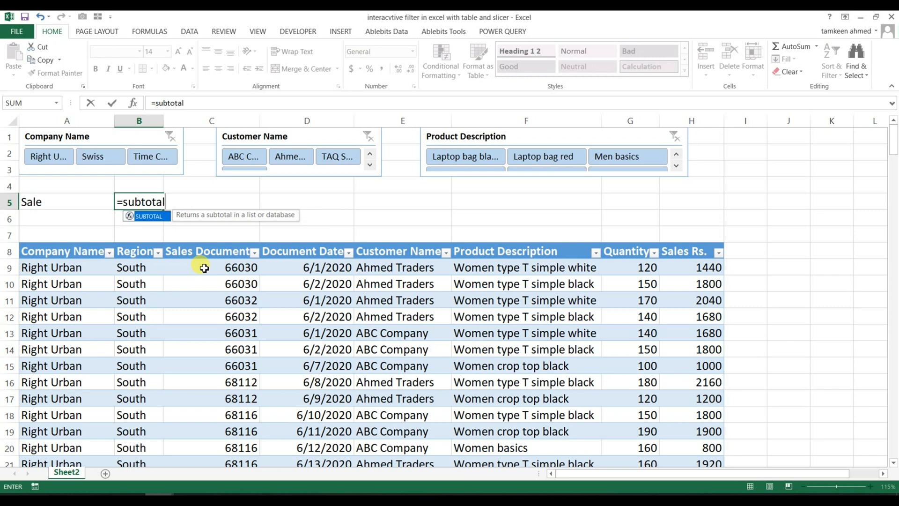
text(()
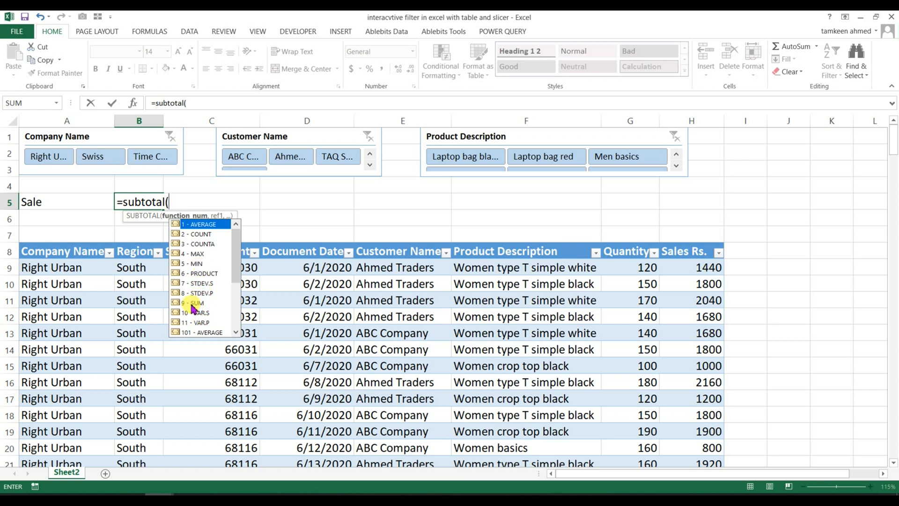
text(,)
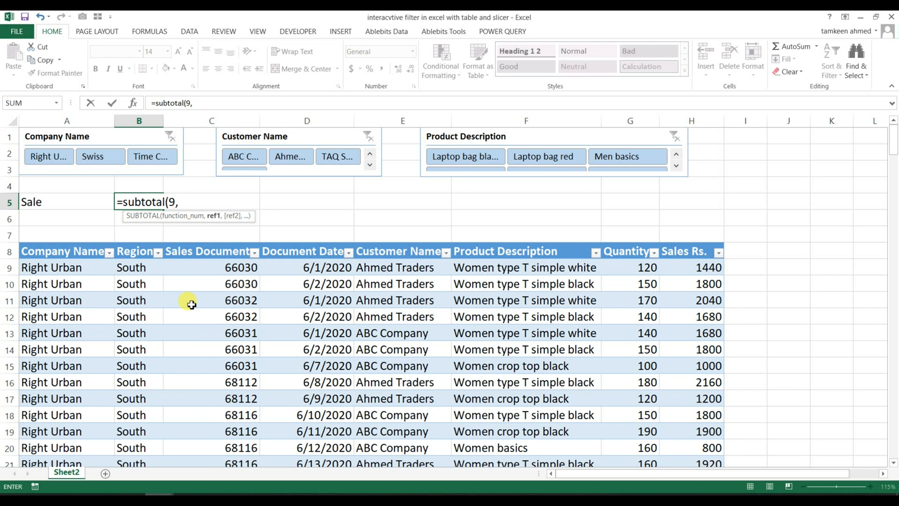
click(707, 267)
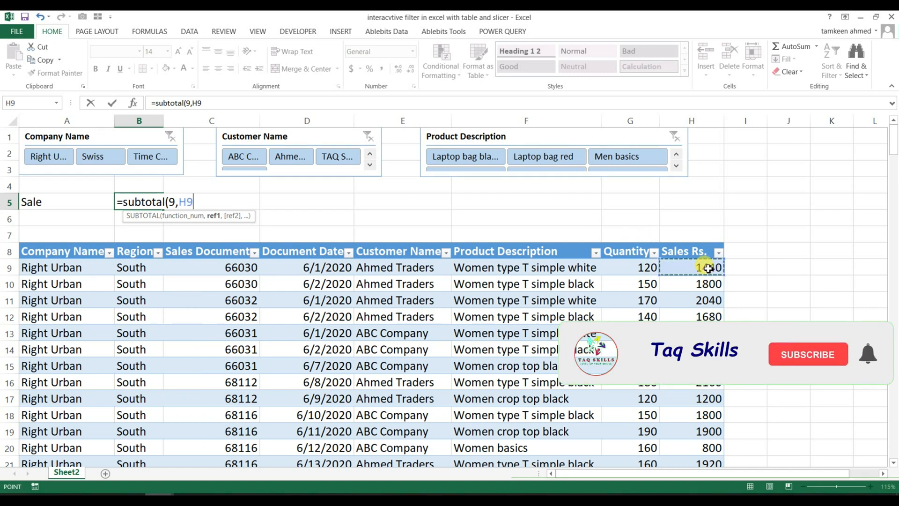
key(ctrl+shift+Down)
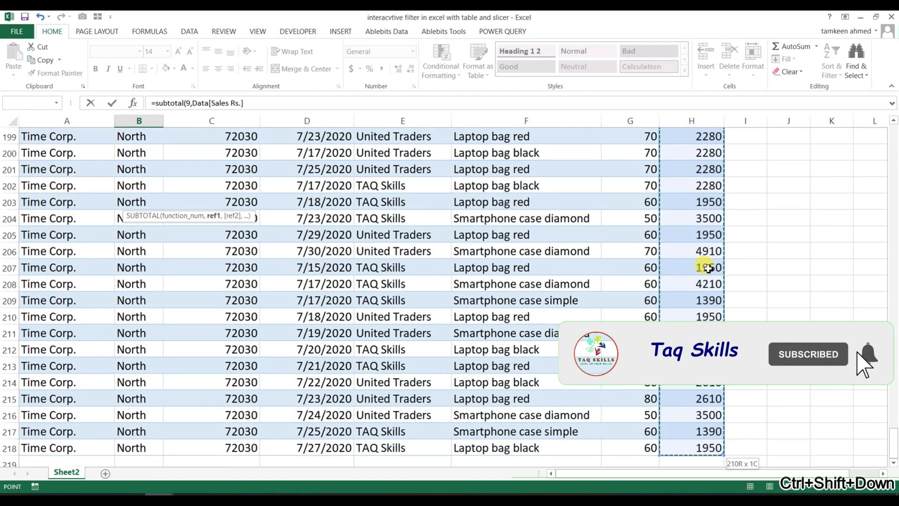
text())
key(ctrl+Return)
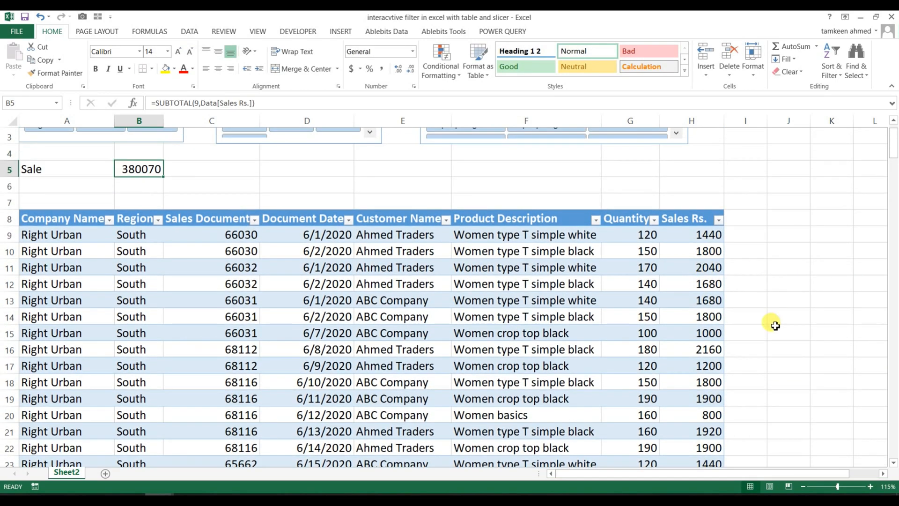
- Check the Sale subtotal against the sum of the whole Sales Rs. column, and return to the table's header row
click(700, 235)
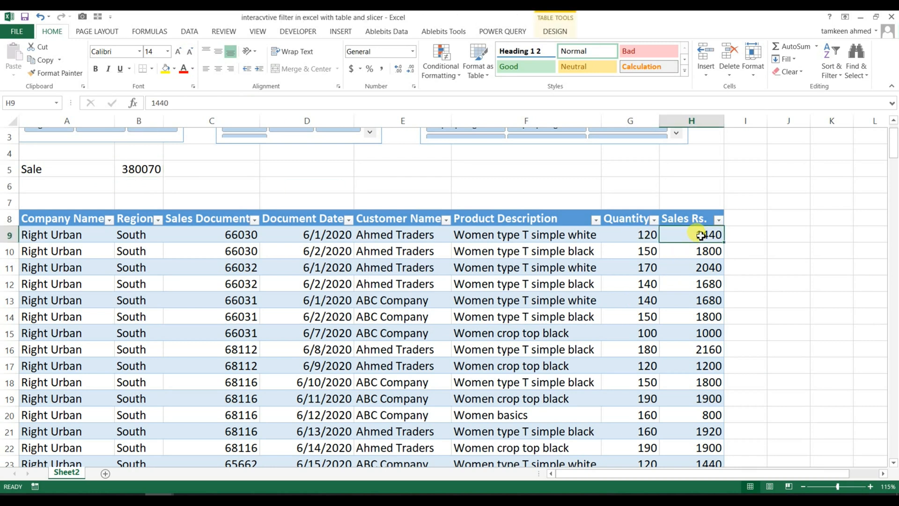
key(ctrl+shift+Down)
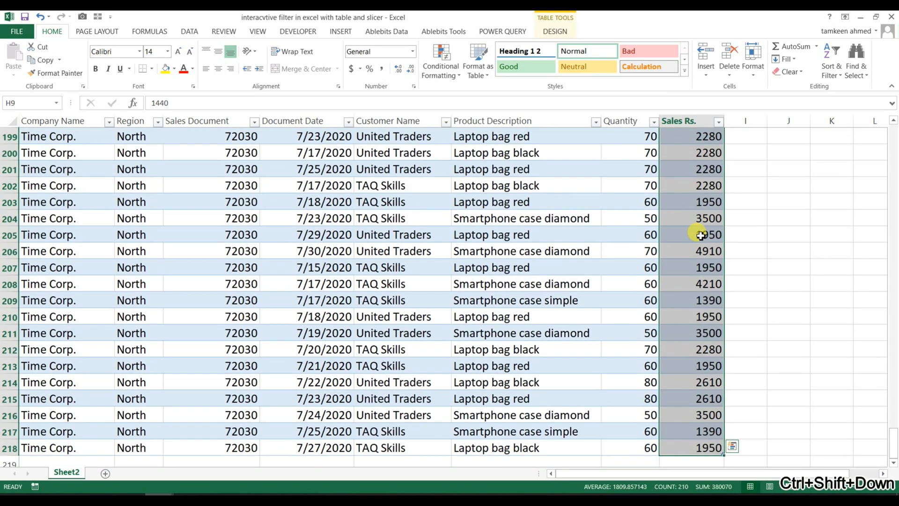
click(403, 218)
scroll(403, 220, up, 20)
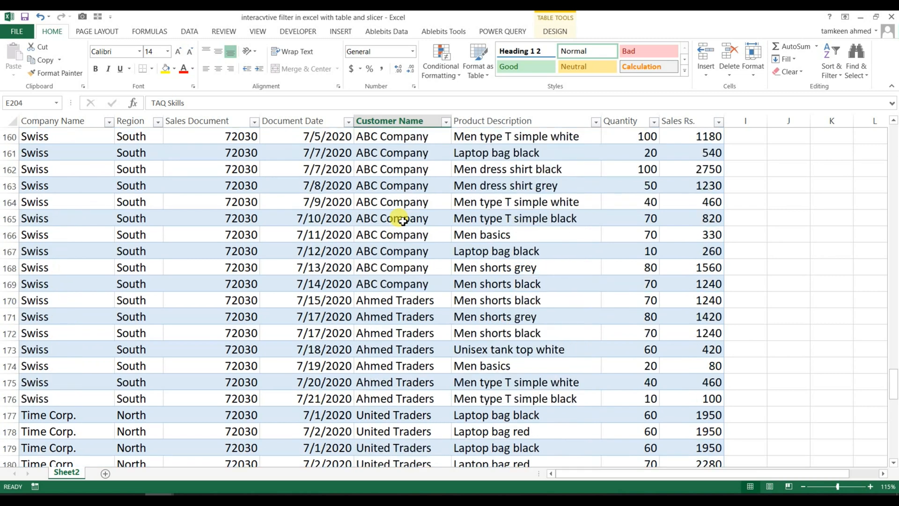
scroll(403, 220, up, 9)
key(ctrl+Down)
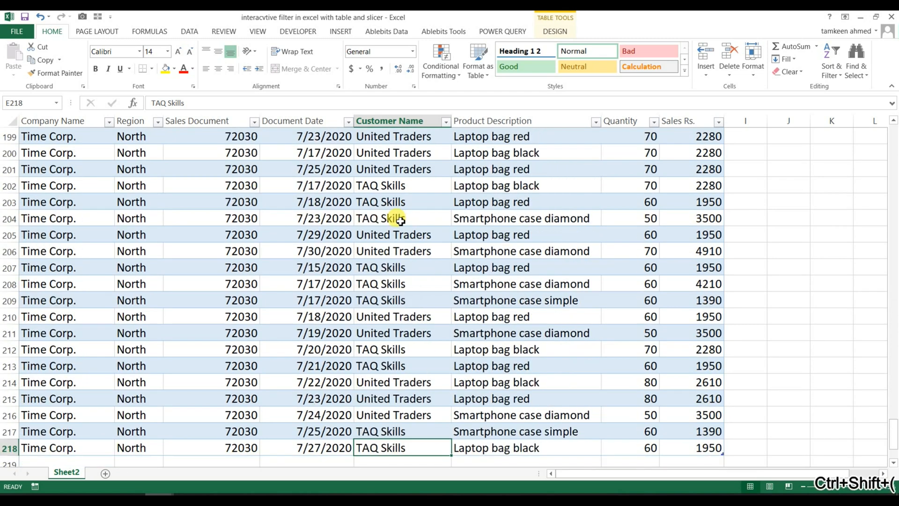
key(ctrl+Up)
scroll(400, 220, up, 3)
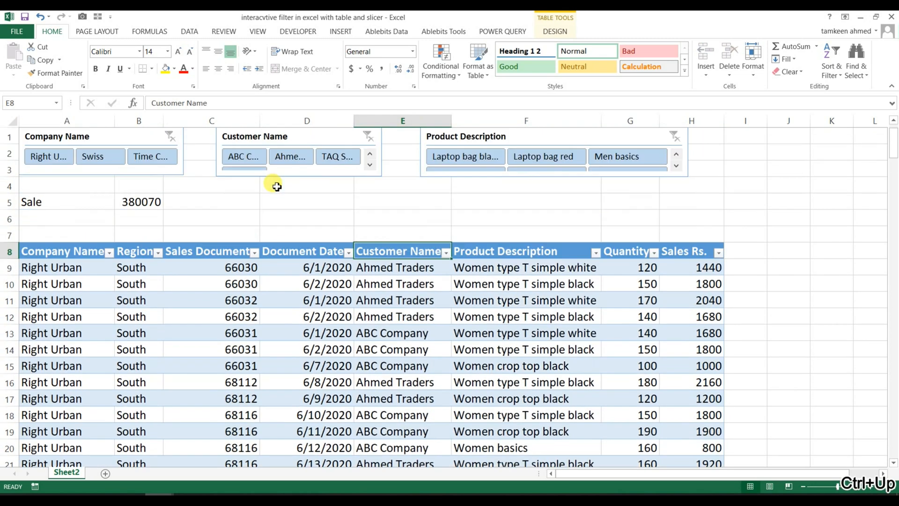
- Filter the table to Right Urban with the Company Name slicer and check the Sale subtotal
click(47, 157)
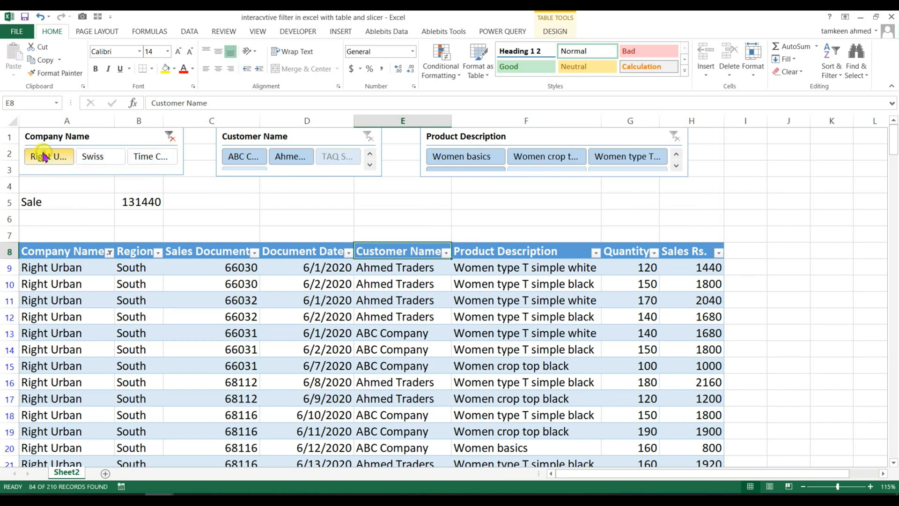
click(150, 206)
drag(35, 199, 122, 202)
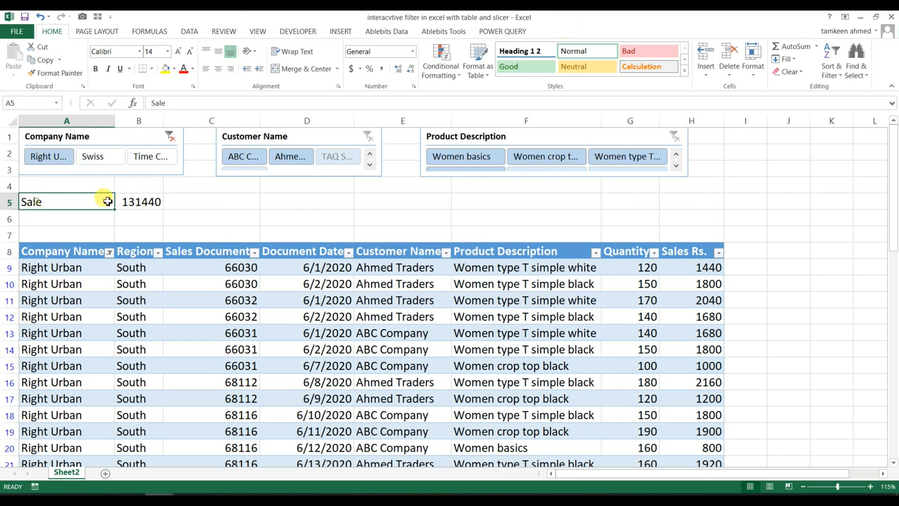
- Fill the Sale label cell A5 with standard blue and make its text white
click(73, 197)
click(174, 69)
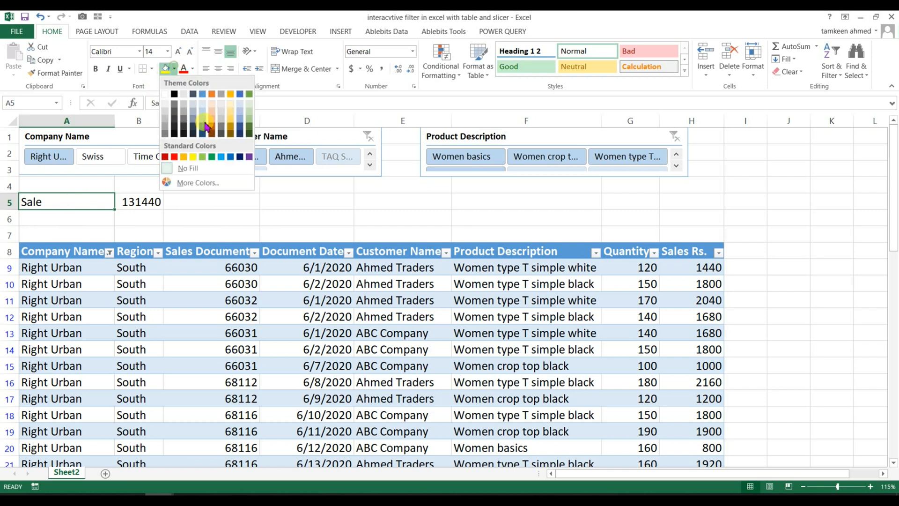
click(230, 157)
click(193, 69)
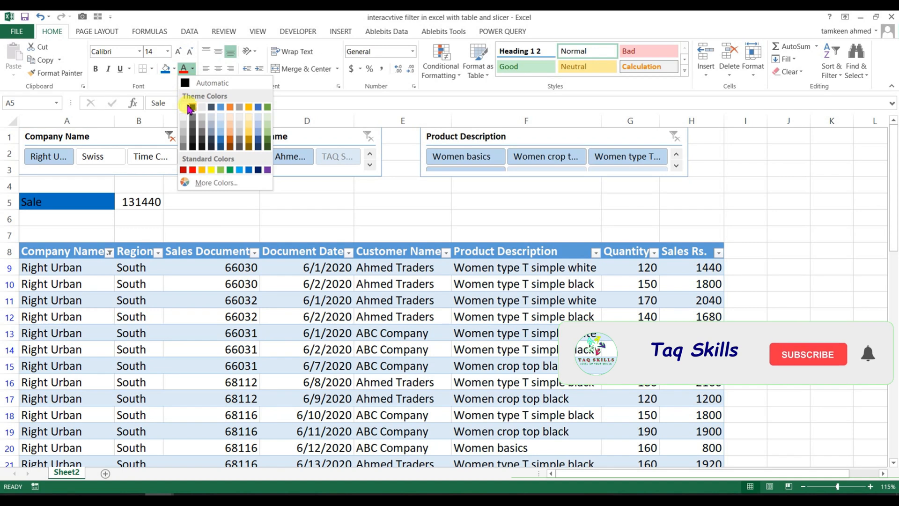
click(184, 107)
- Fill the Sale subtotal cell B5 with light blue
click(138, 202)
click(176, 69)
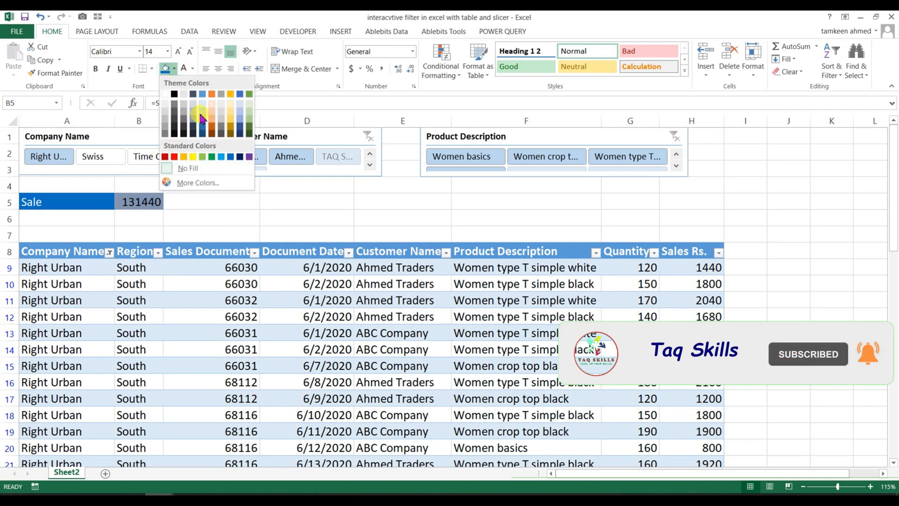
click(201, 113)
click(231, 200)
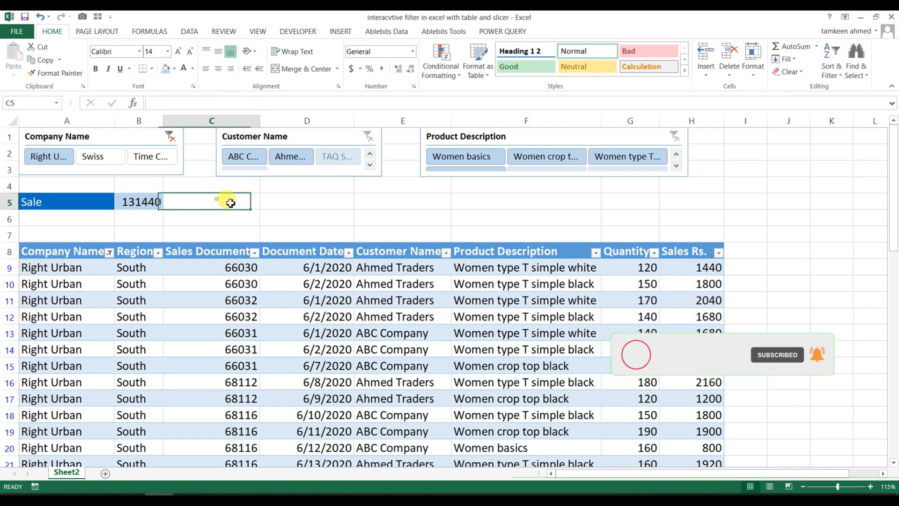
- Label cell D5 Qty and enter =SUBTOTAL(9,G9:G155) in E5 for the Quantity column
click(279, 204)
text(Qty)
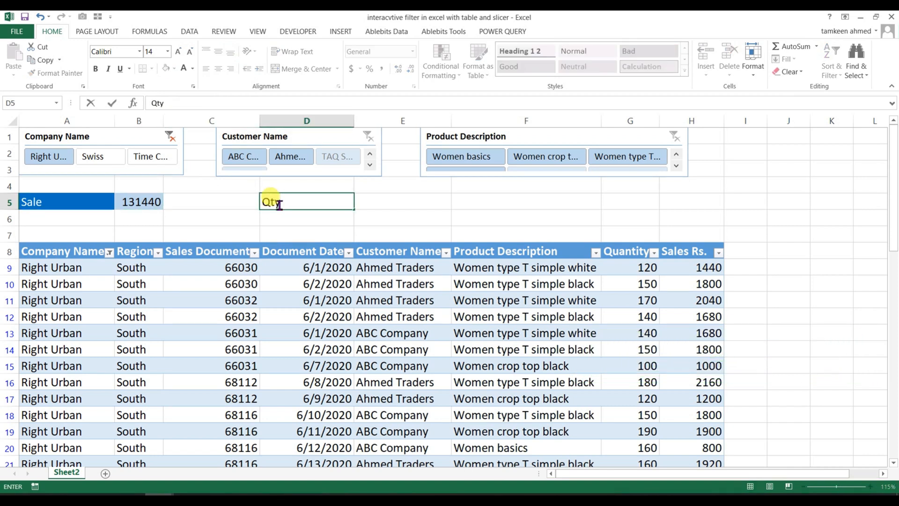
key(Tab)
text(=)
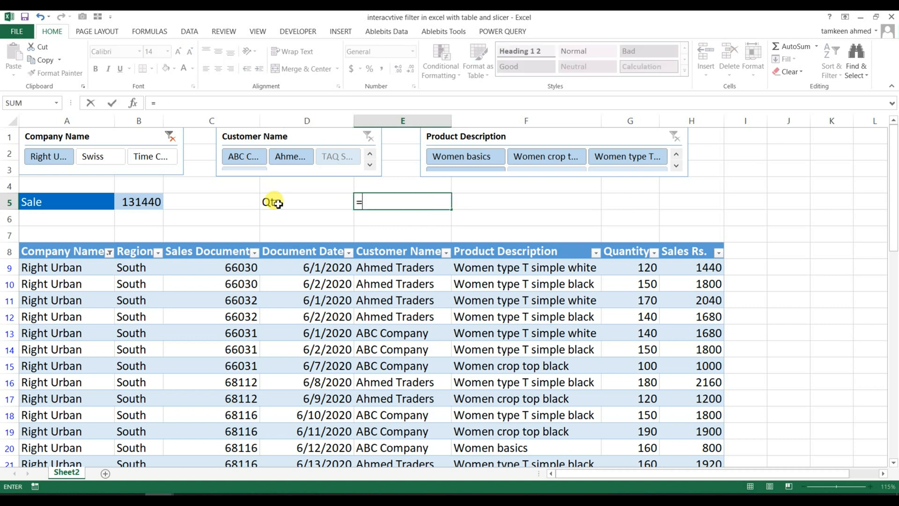
text(subto)
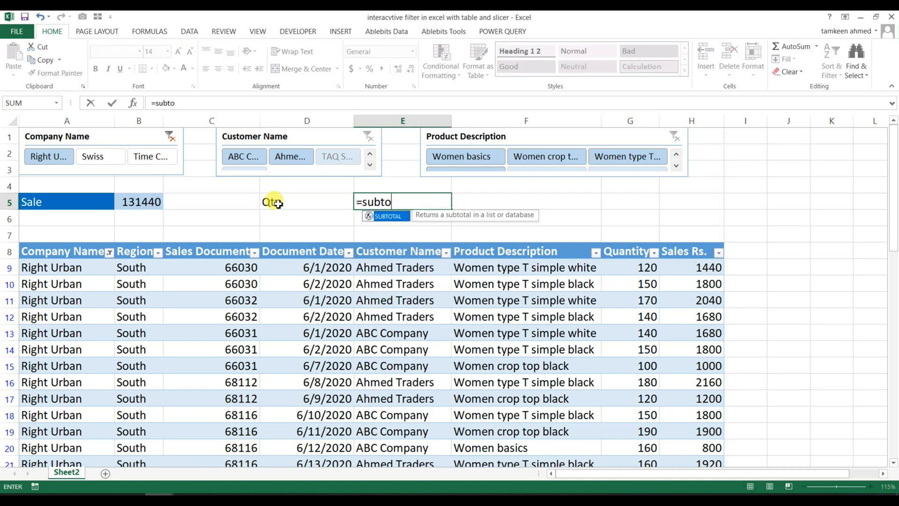
text(tal(9,)
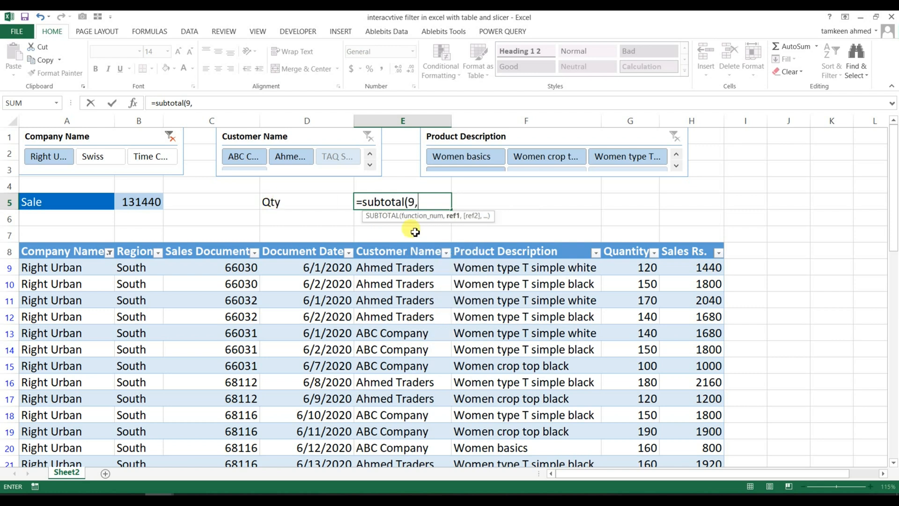
click(650, 271)
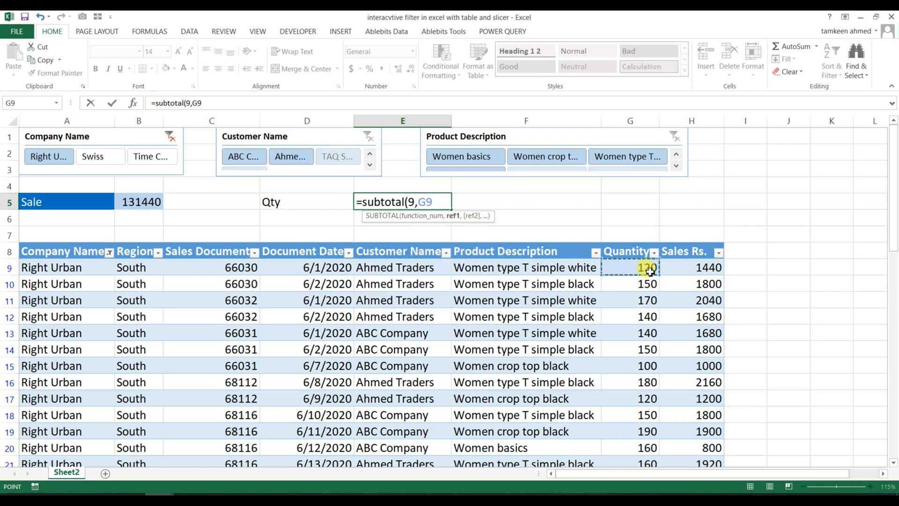
key(ctrl+shift+Down)
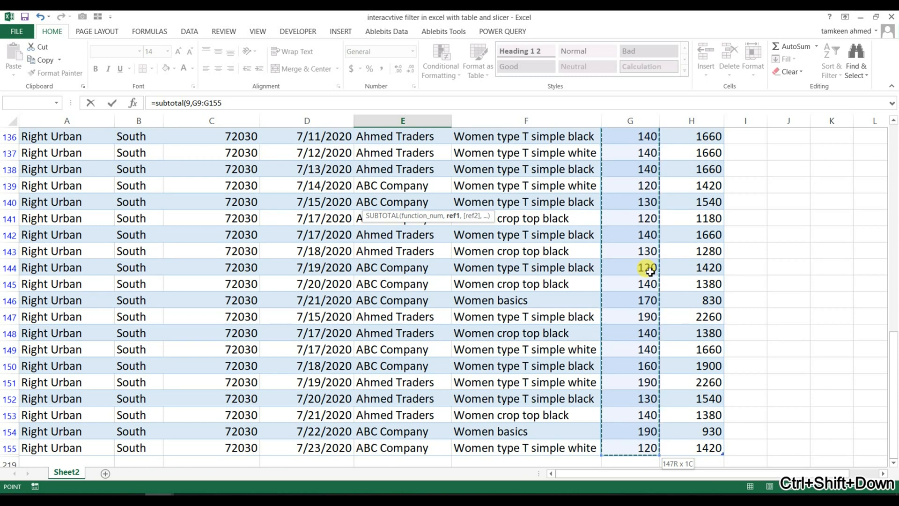
key(Return)
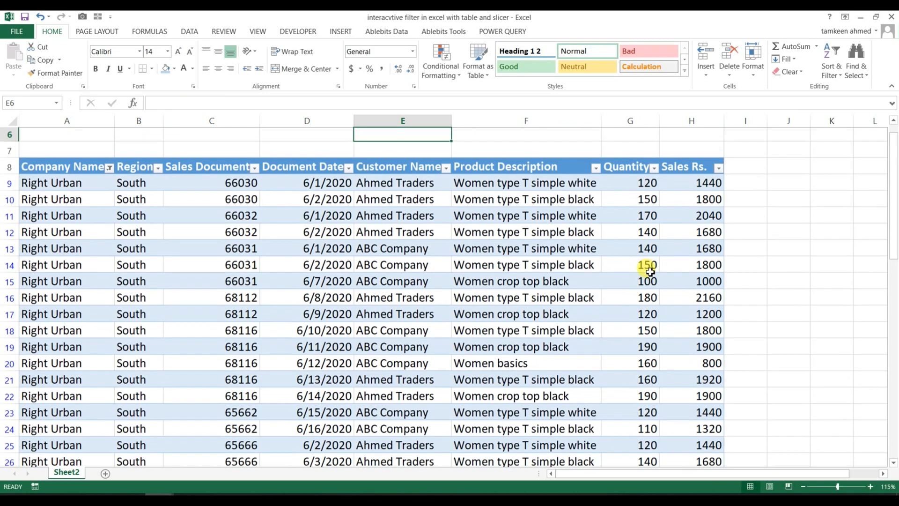
- Apply the blue and light blue formatting of A5:B5 to the Qty label and subtotal in D5:E5
scroll(650, 271, up, 2)
key(Down)
key(Down)
key(Down)
key(Left)
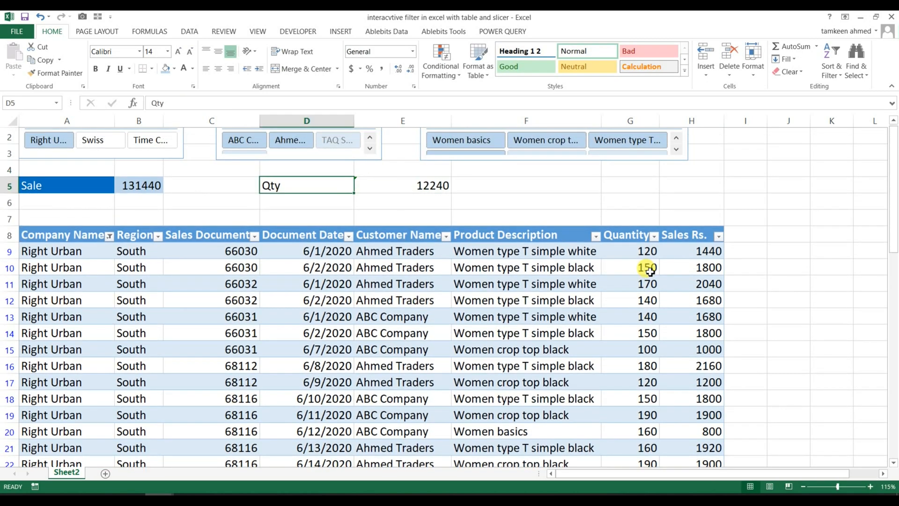
key(shift+Right)
key(shift+Right)
key(shift+Left)
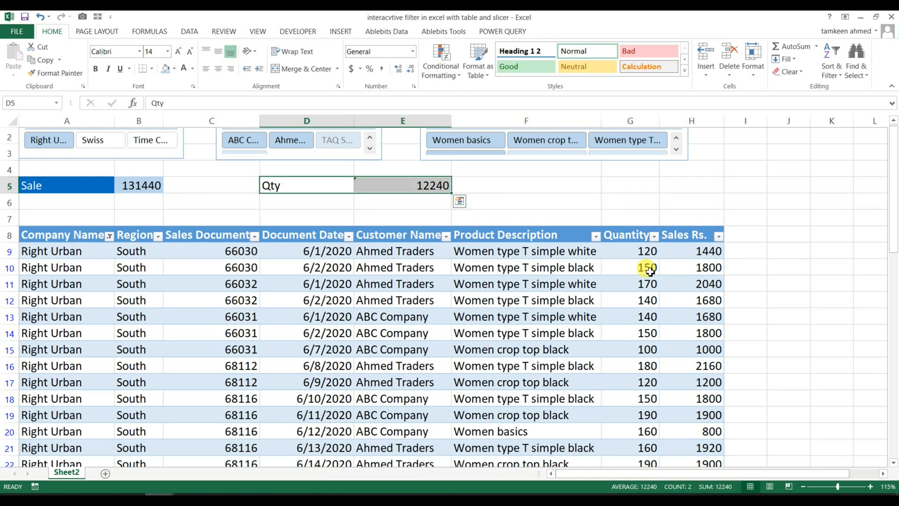
drag(30, 183, 116, 186)
click(59, 60)
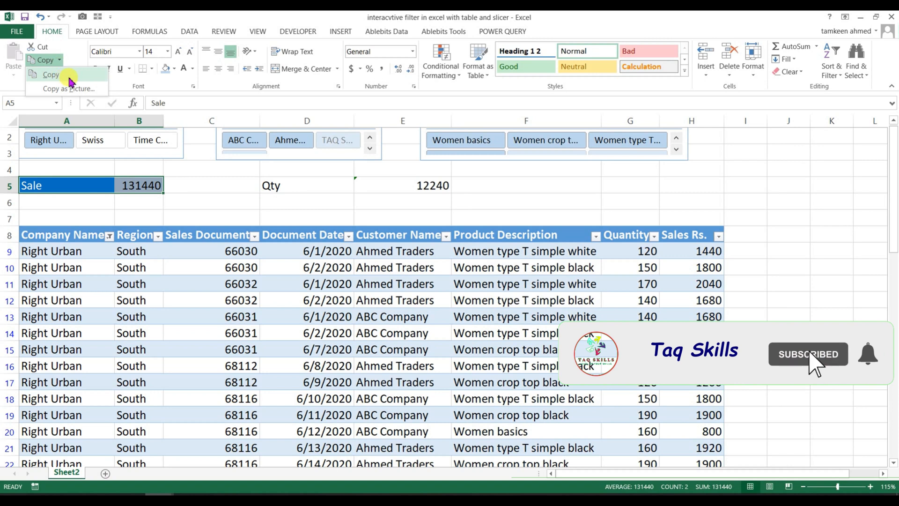
click(60, 73)
drag(301, 182, 399, 186)
click(207, 183)
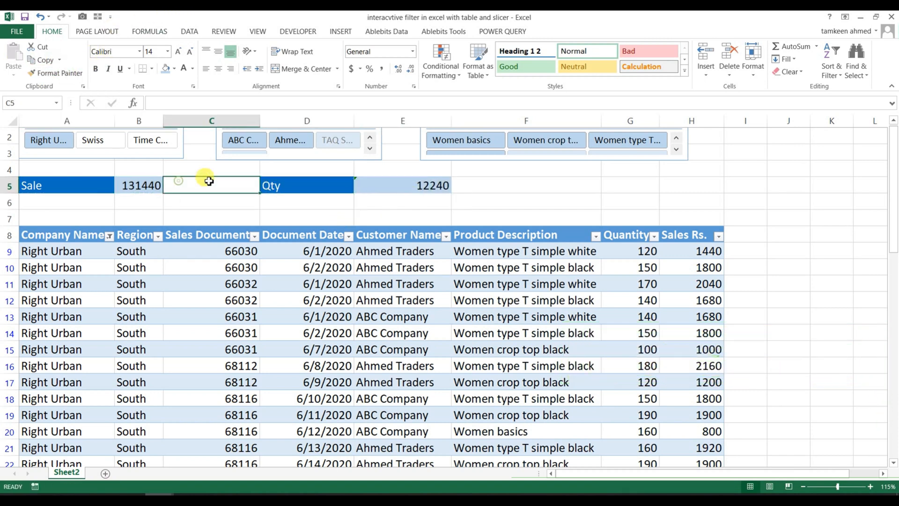
- Replace the Company Name filter with Laptop bag black in the Product Description slicer and check the Sale and Qty subtotals
scroll(187, 221, up, 1)
click(170, 136)
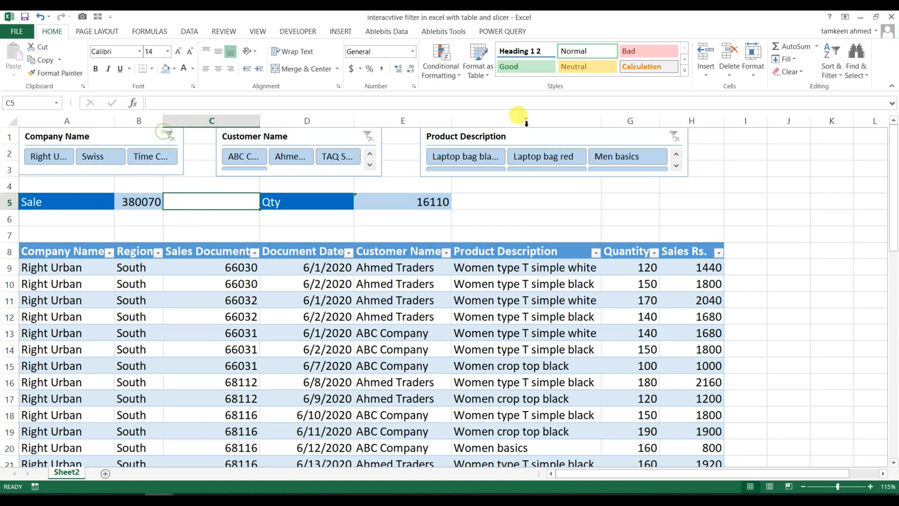
click(470, 158)
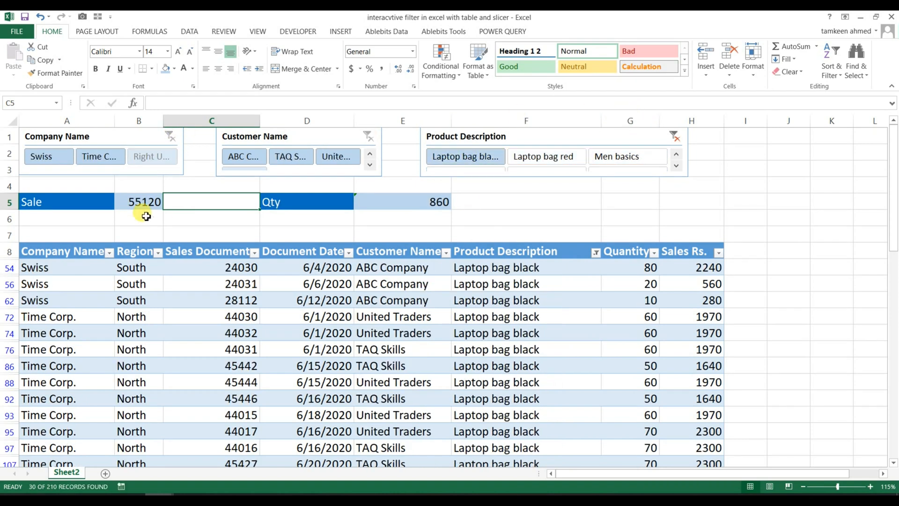
click(131, 204)
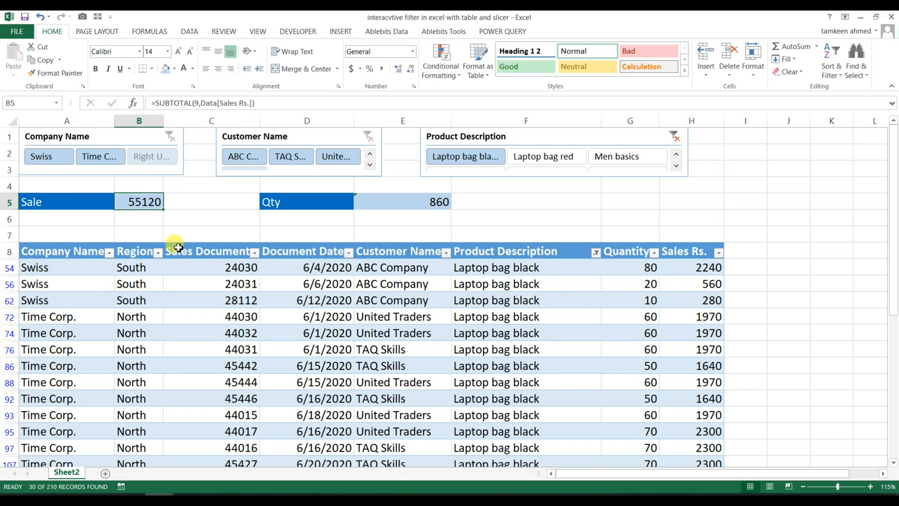
click(437, 202)
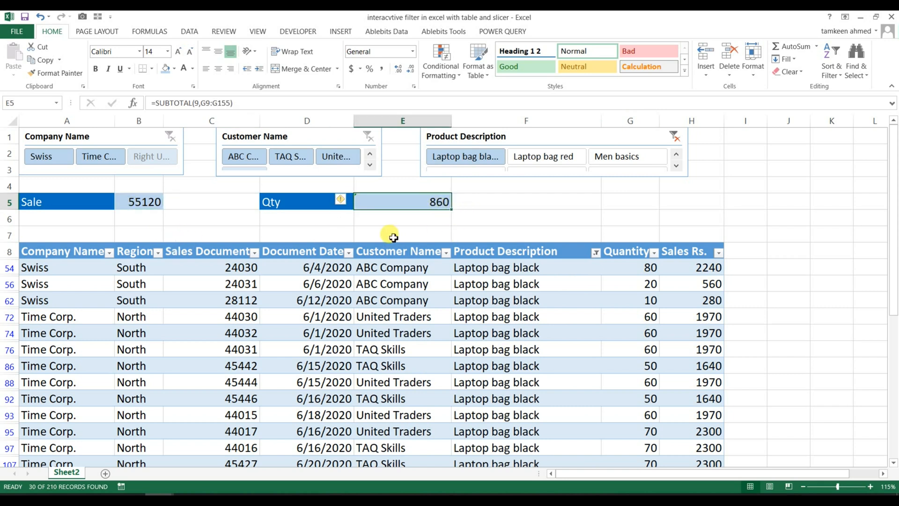
- Filter by ABC Company, TAQ Skills and United Traders one at a time in the Customer Name slicer, and clear that filter
click(233, 159)
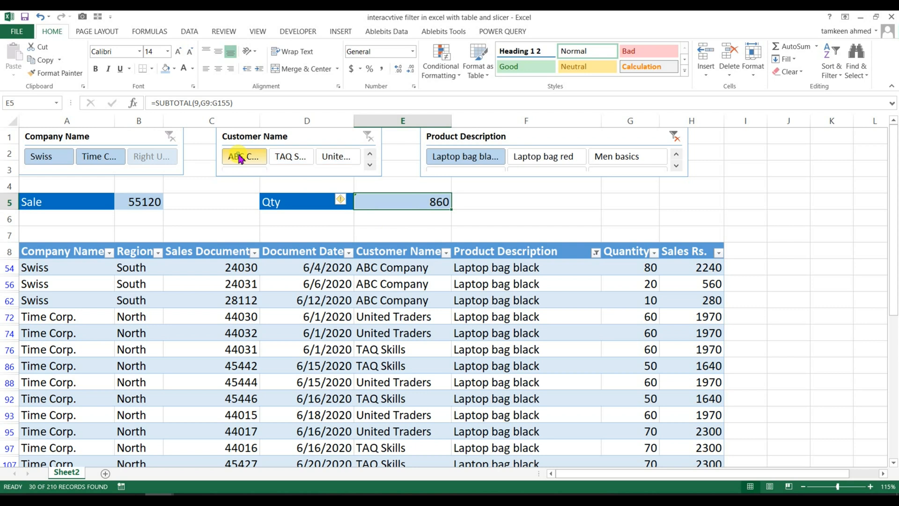
click(289, 158)
click(347, 158)
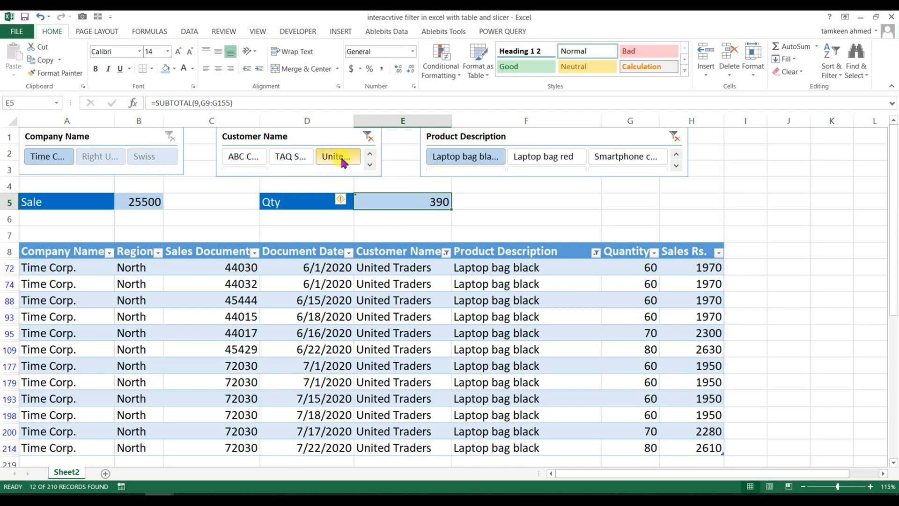
click(368, 137)
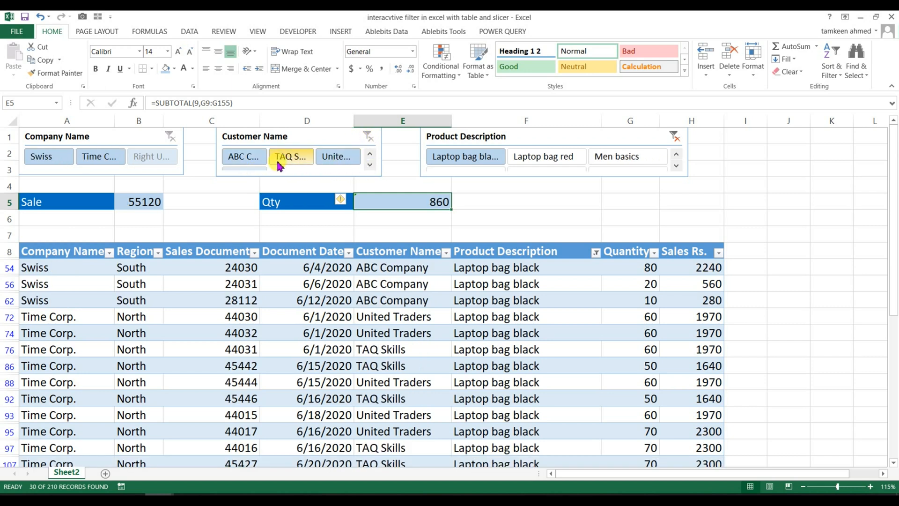
- Exclude ABC Company and TAQ Skills in the Customer Name slicer to review the remaining rows, and clear that filter
ctrl+click(244, 162)
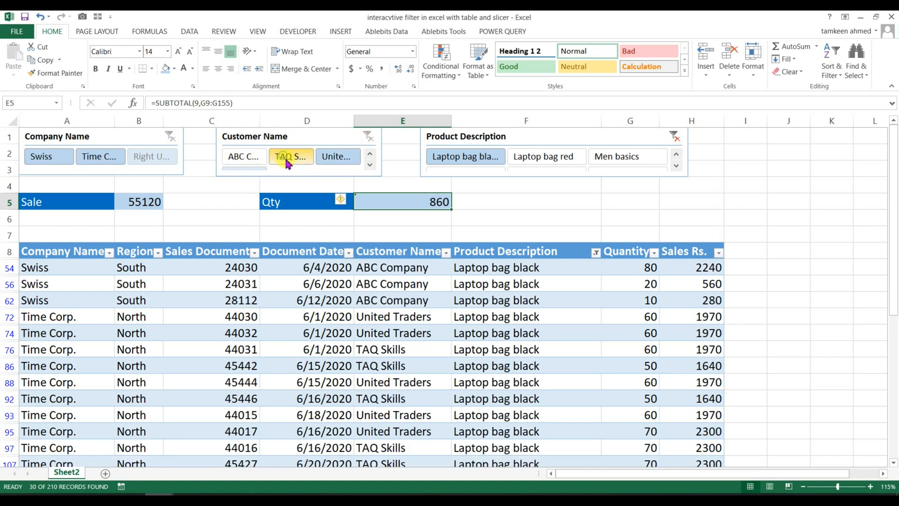
ctrl+click(285, 159)
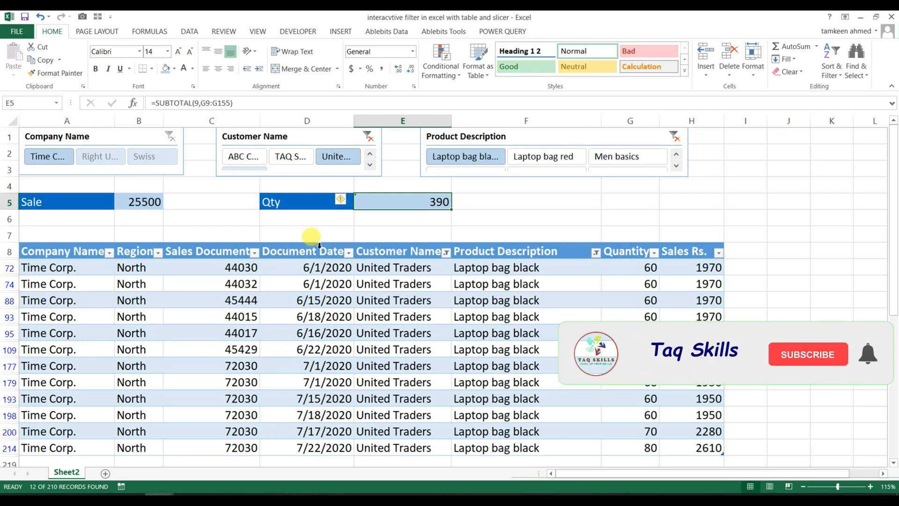
scroll(43, 356, down, 3)
scroll(47, 380, up, 3)
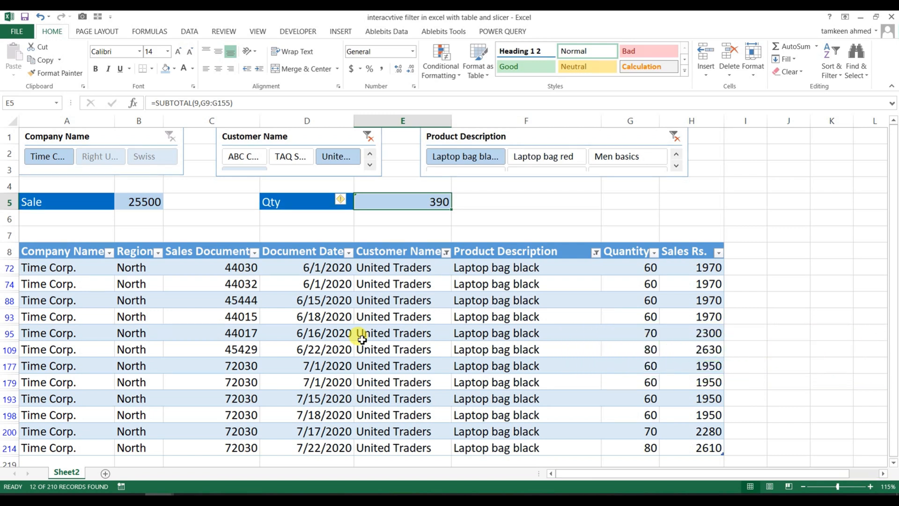
click(373, 135)
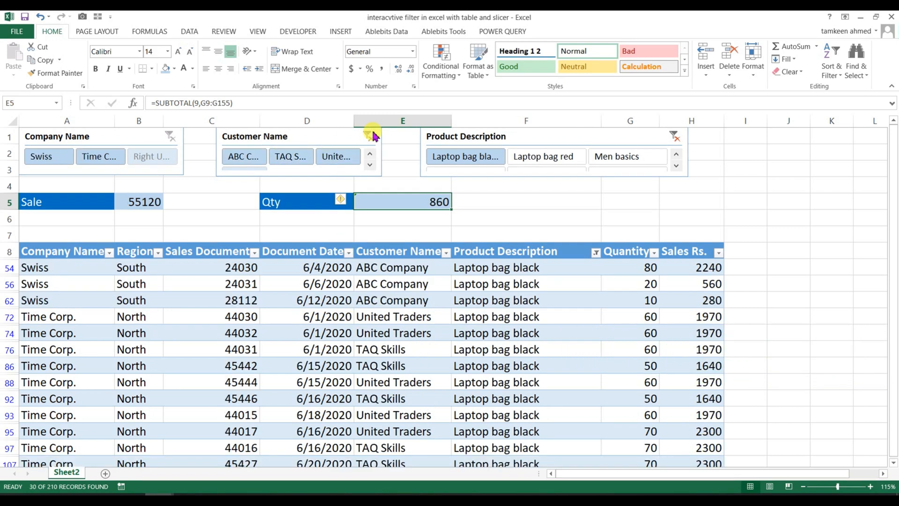
- Switch the Product Description slicer to Laptop bag red and review the filtered rows with the Sale and Qty subtotals
click(538, 156)
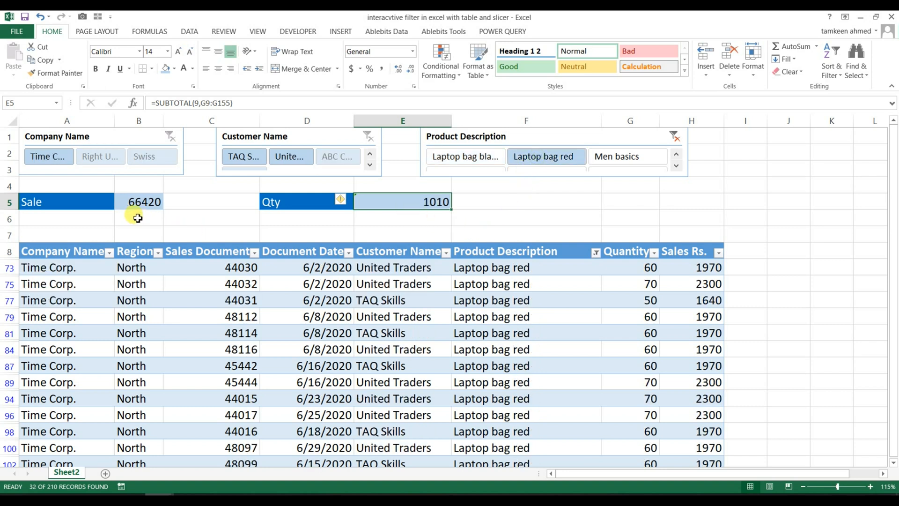
scroll(510, 331, down, 3)
scroll(509, 330, up, 3)
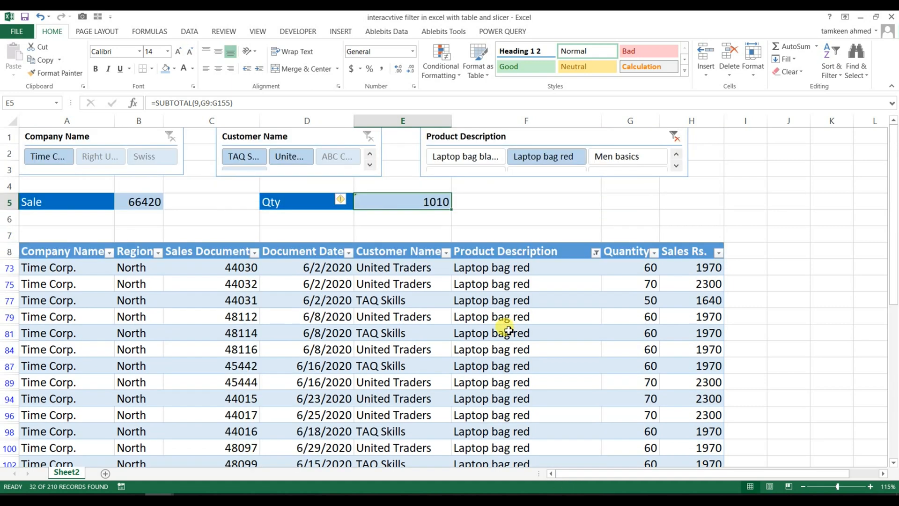